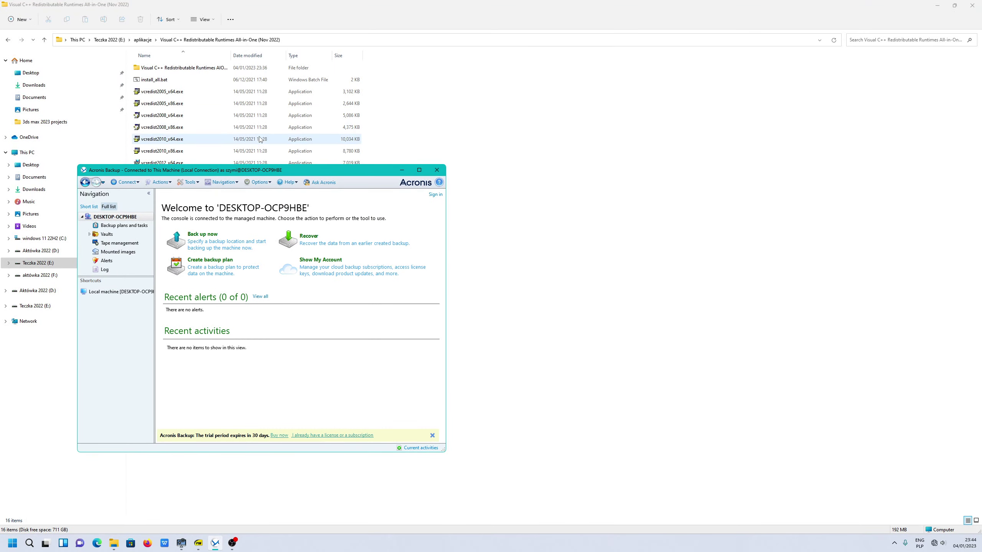
- Reposition the Acronis Backup console and bring the Visual C++ runtimes folder to the front
left_click_drag(267, 173, 359, 167)
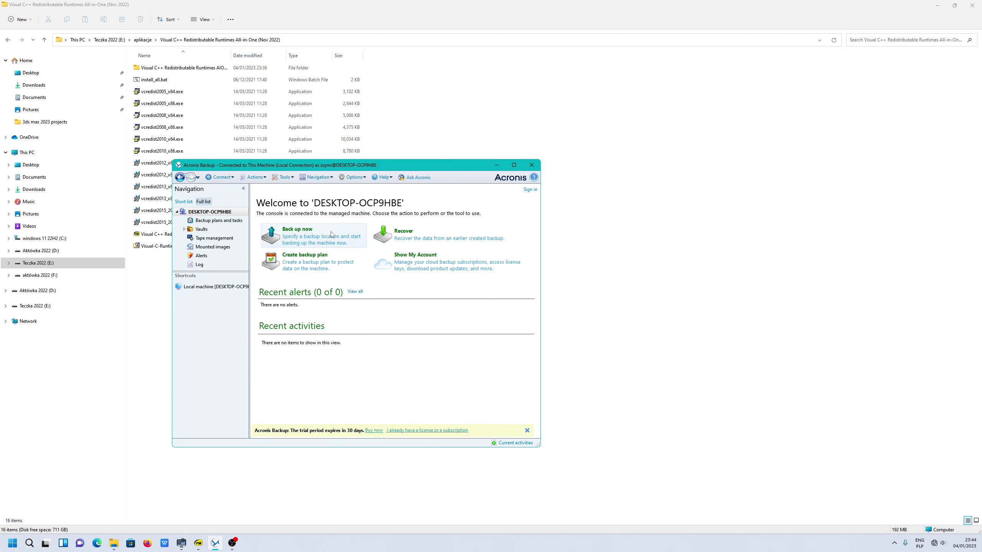
left_click(12, 543)
left_click(420, 387)
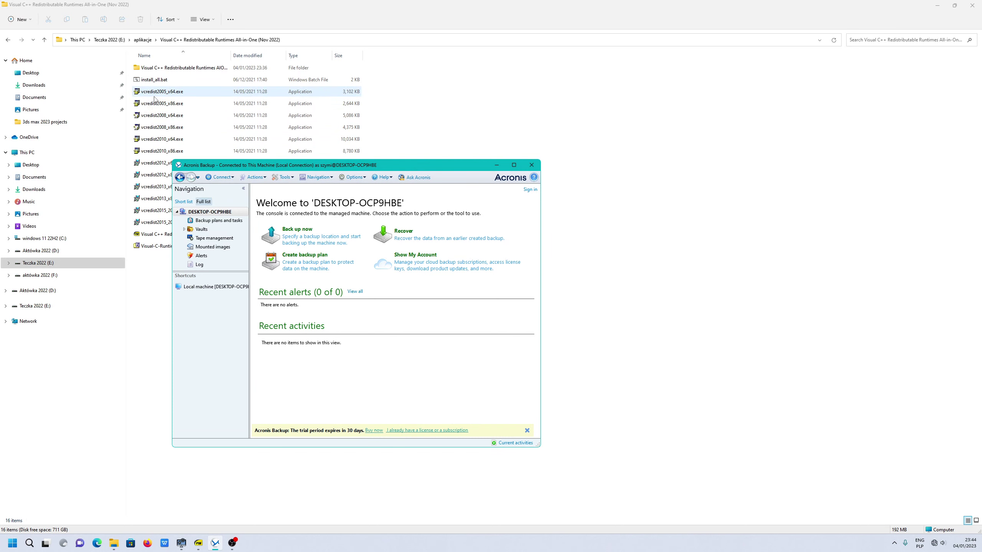
left_click(178, 92)
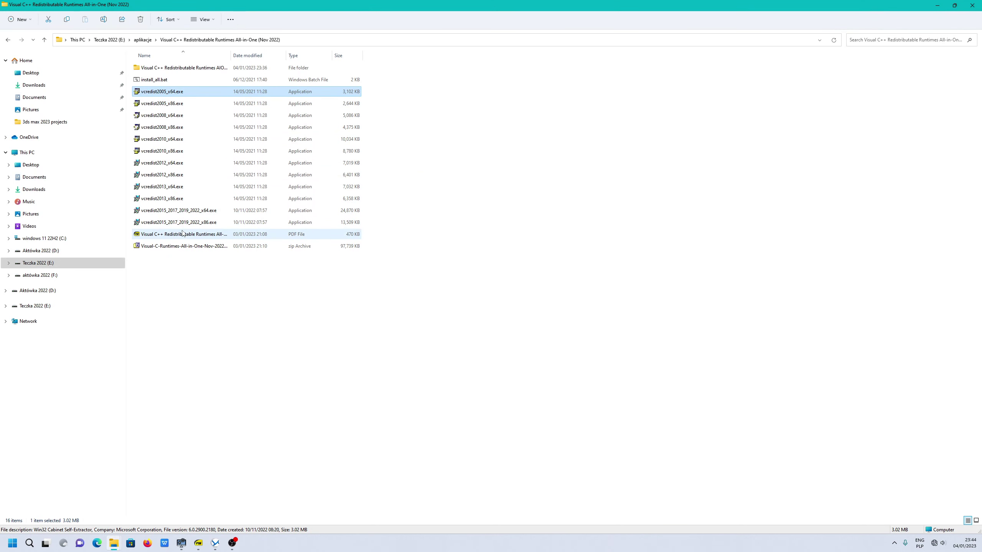
- Open the runtimes PDF guide, connect to the secured Wi-Fi, and open its file-list image
double_click(169, 237)
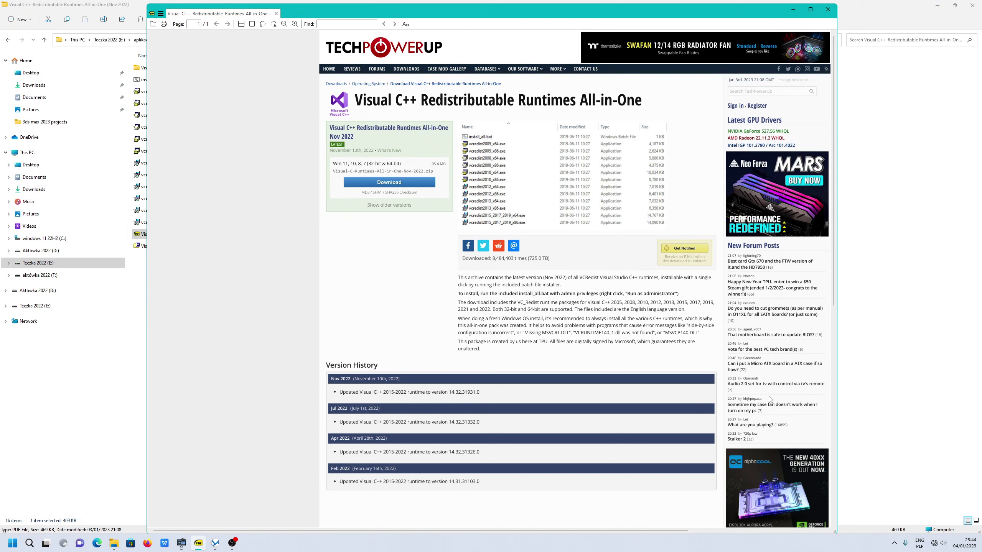
left_click(935, 546)
left_click(876, 419)
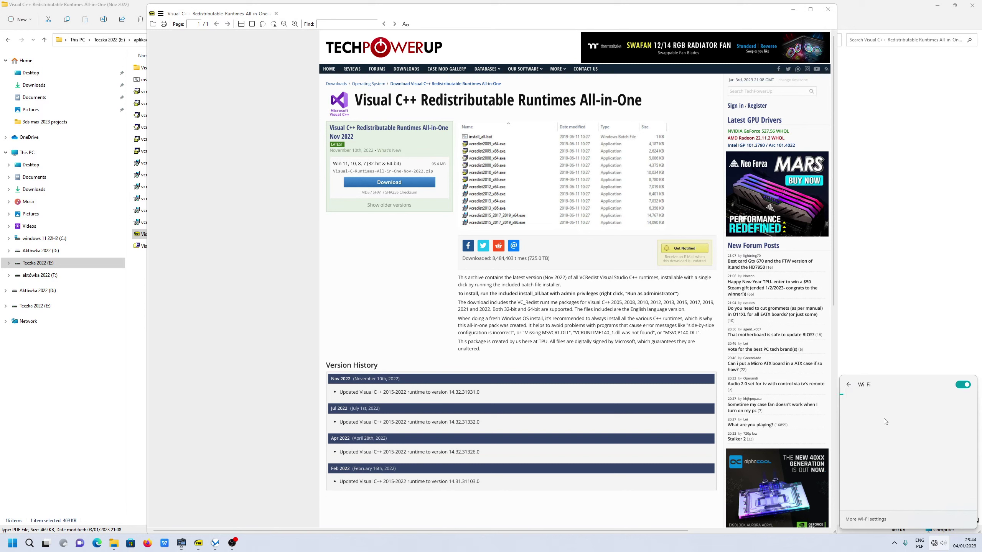
left_click(911, 407)
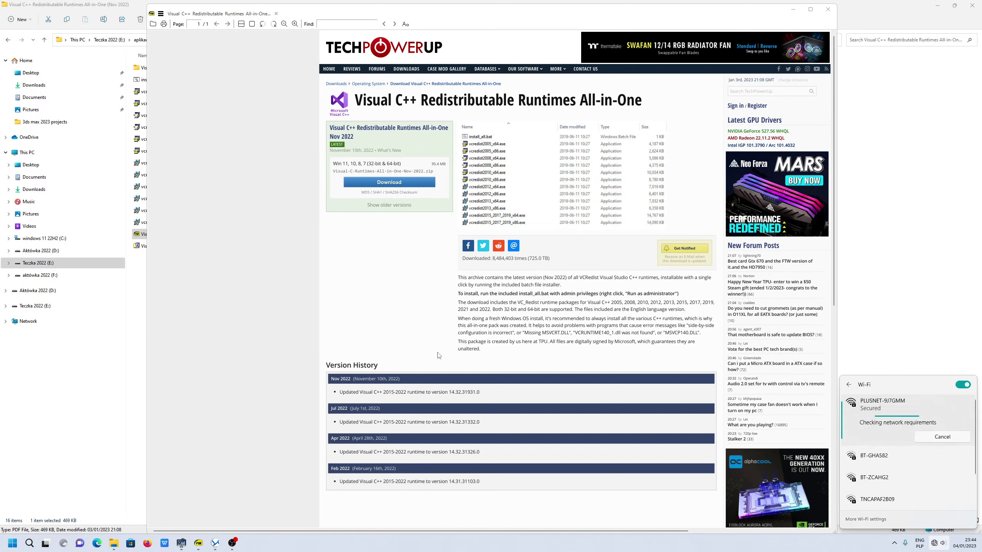
left_click(415, 332)
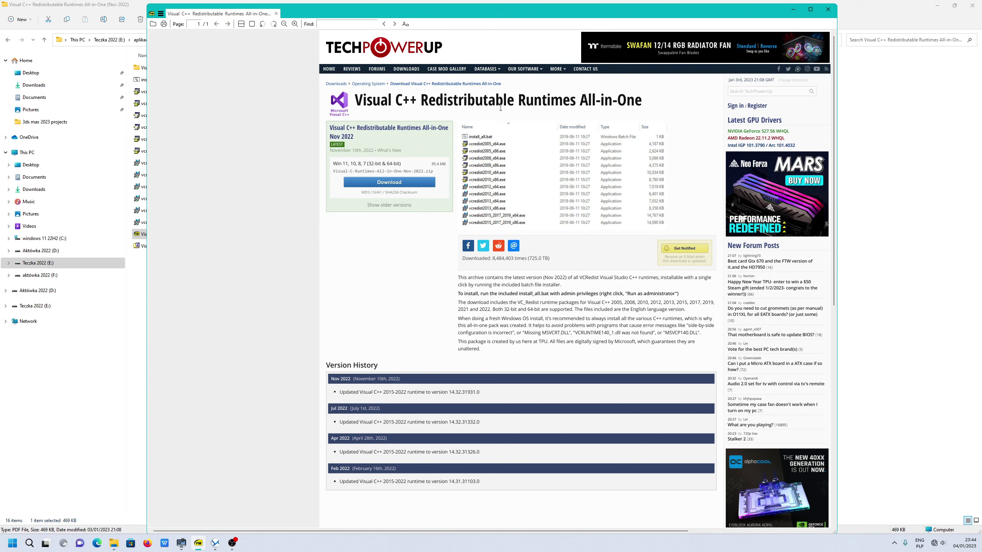
left_click(527, 219)
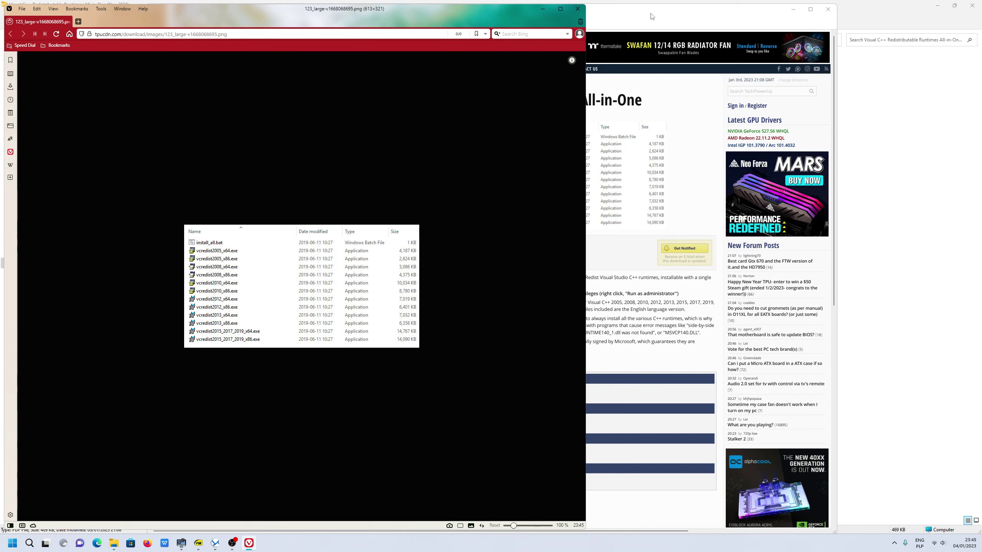
- Close the image window, open the TechPowerUp runtimes page from the PDF, and restore the console
left_click(578, 8)
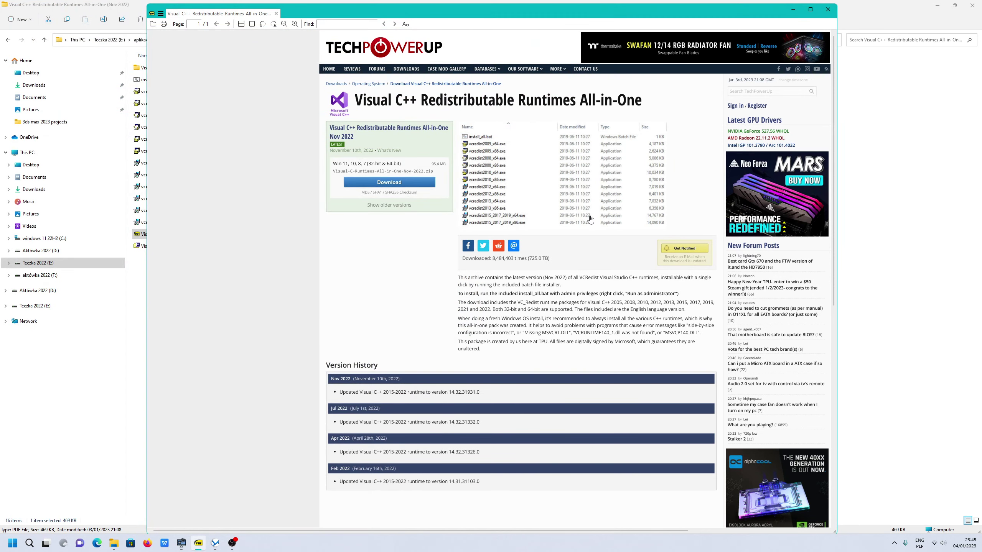
left_click(445, 84)
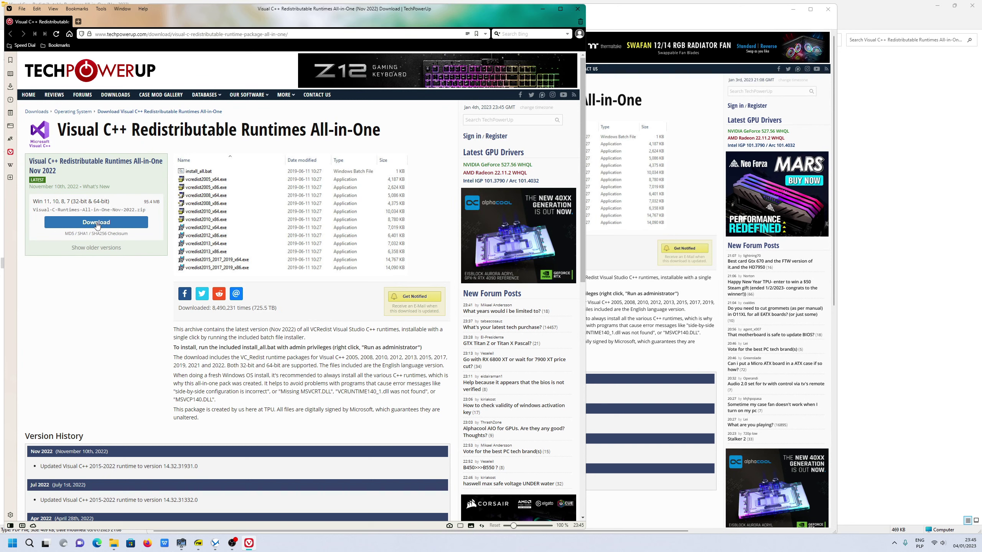
left_click(791, 24)
left_click(491, 217)
left_click(215, 543)
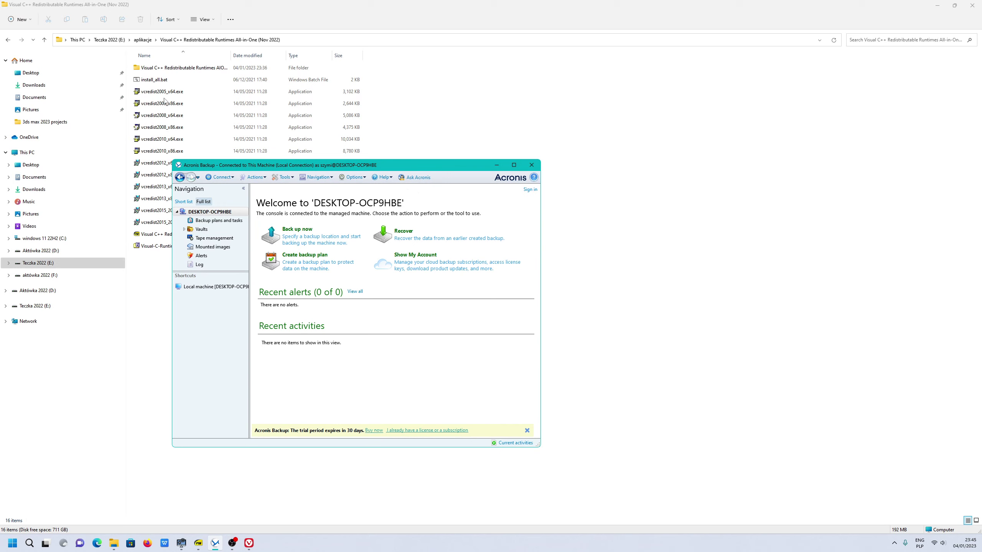
- Drag the Acronis console right and down to uncover the runtimes folder's file list
left_click_drag(294, 169, 484, 178)
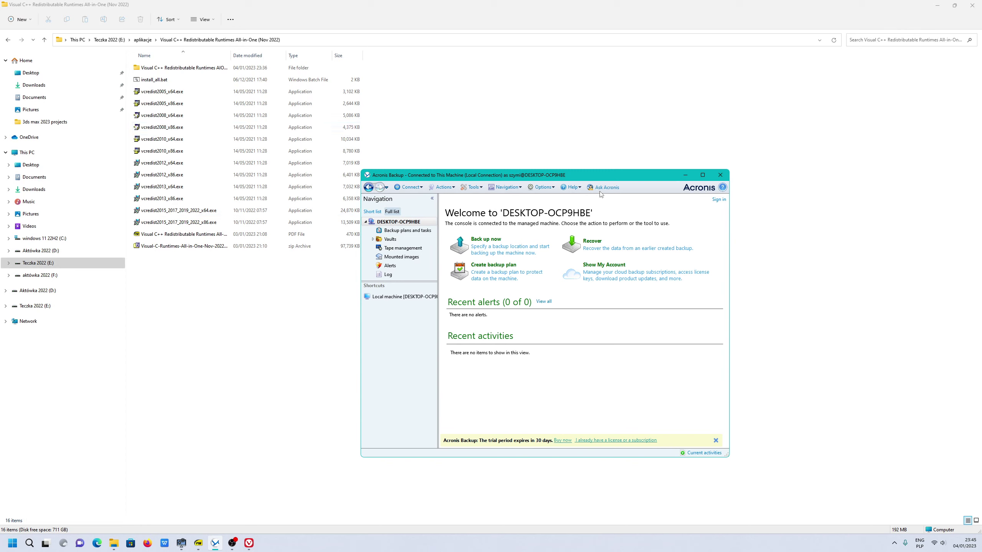
- Open Default Backup and Recovery Options and browse the Volume Shadow Copy Service and Error handling settings
left_click(553, 189)
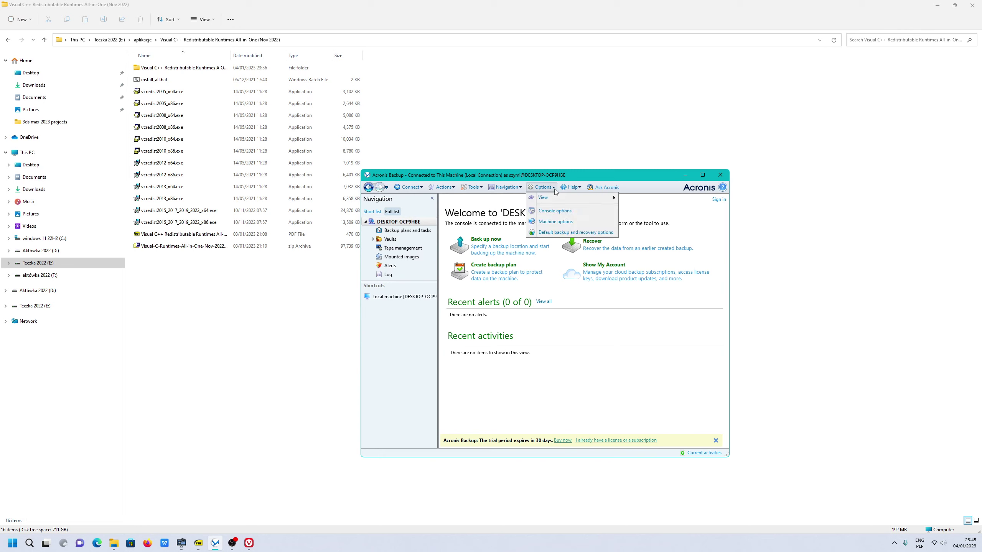
left_click(549, 234)
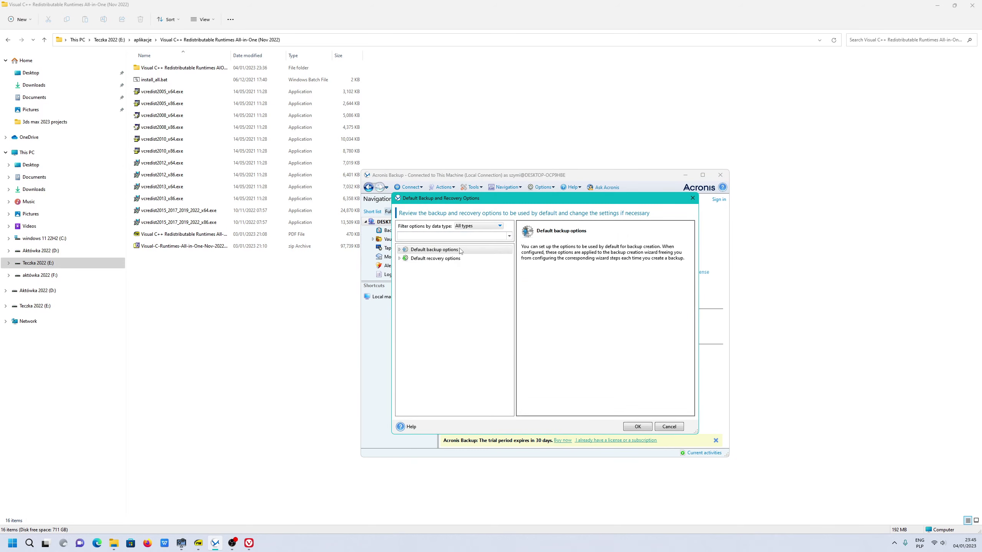
double_click(409, 250)
scroll(453, 333, "down", 4)
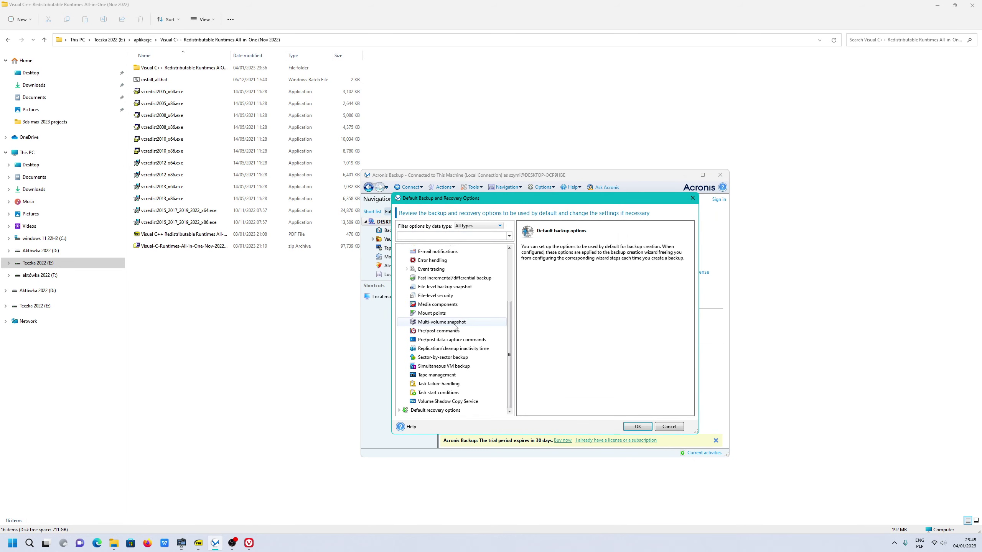
left_click(450, 403)
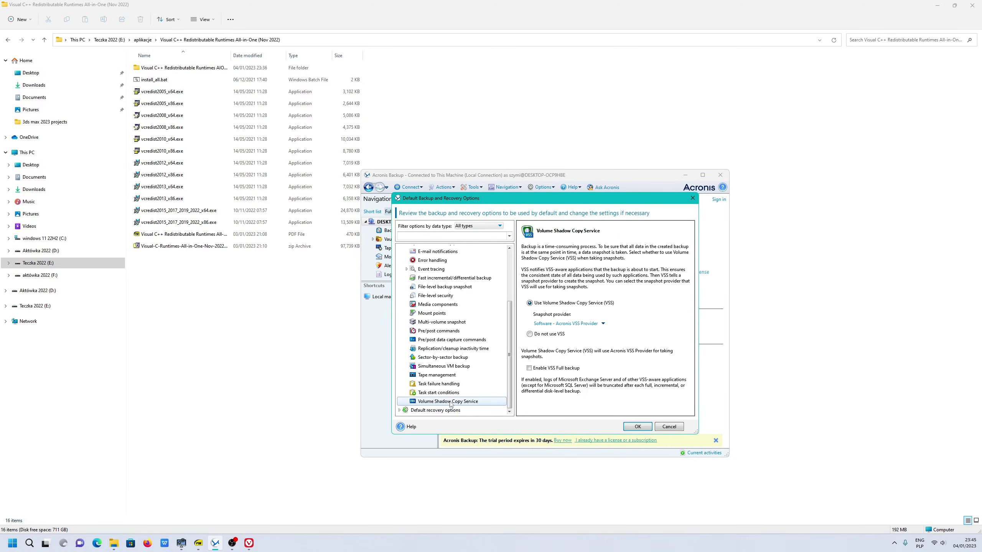
scroll(437, 332, "up", 3)
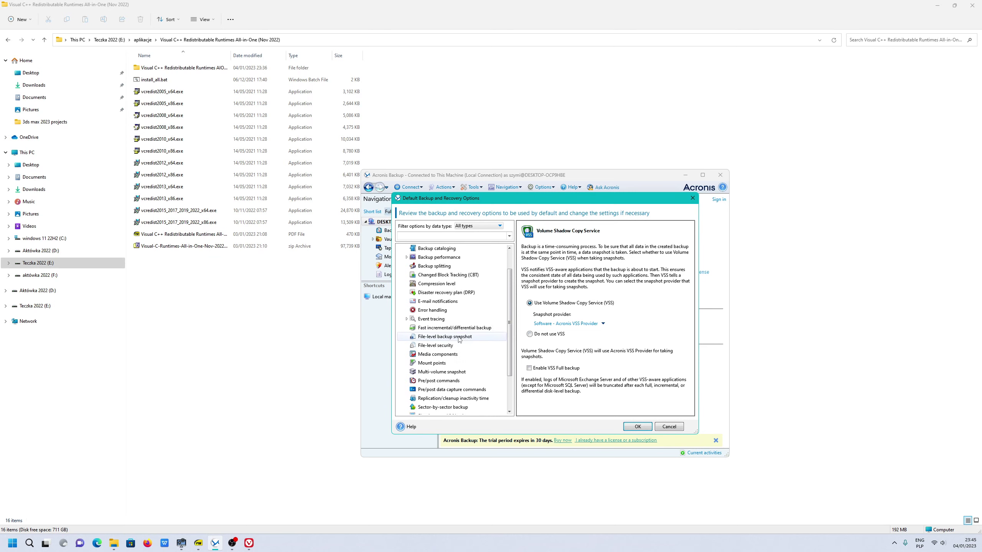
left_click(435, 318)
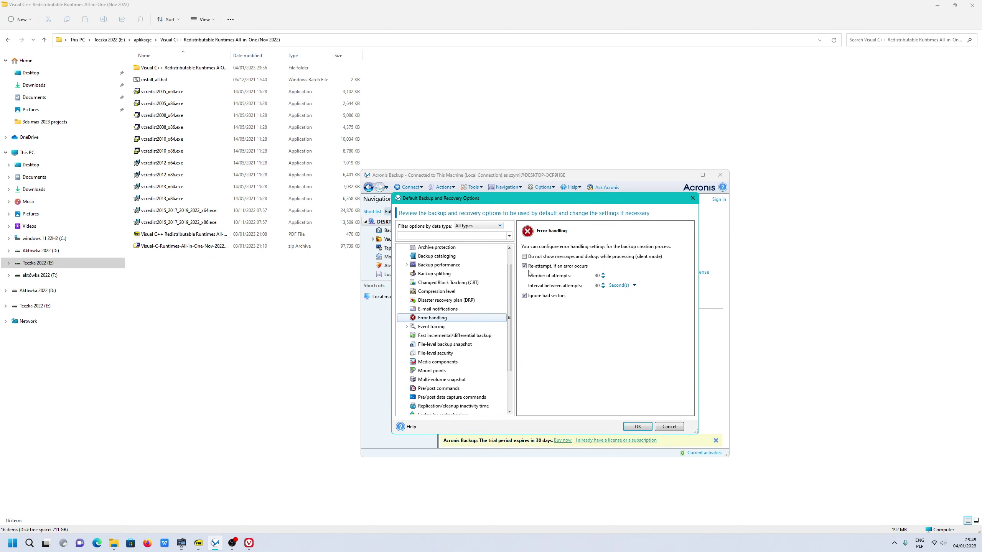
- Enter 7 for retry attempts and interval, recheck VSS with Acronis VSS Provider, and accept
left_click(594, 276)
type("7")
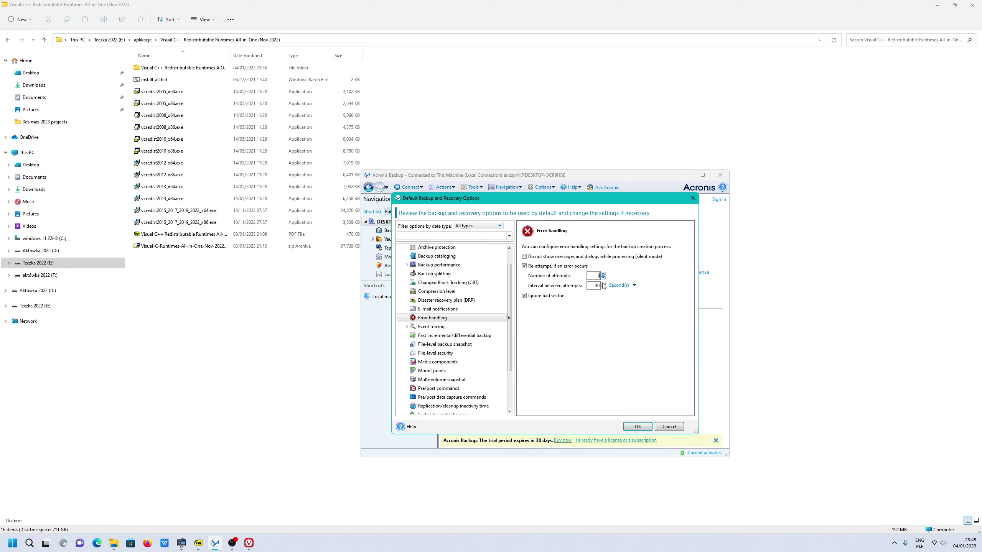
left_click(591, 286)
type("7")
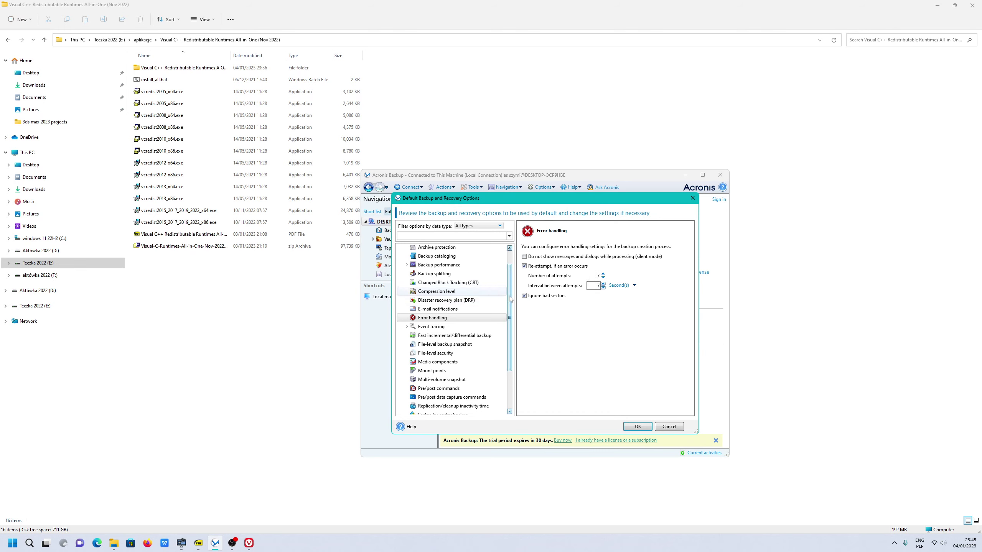
scroll(510, 298, "up", 1)
left_click(465, 303)
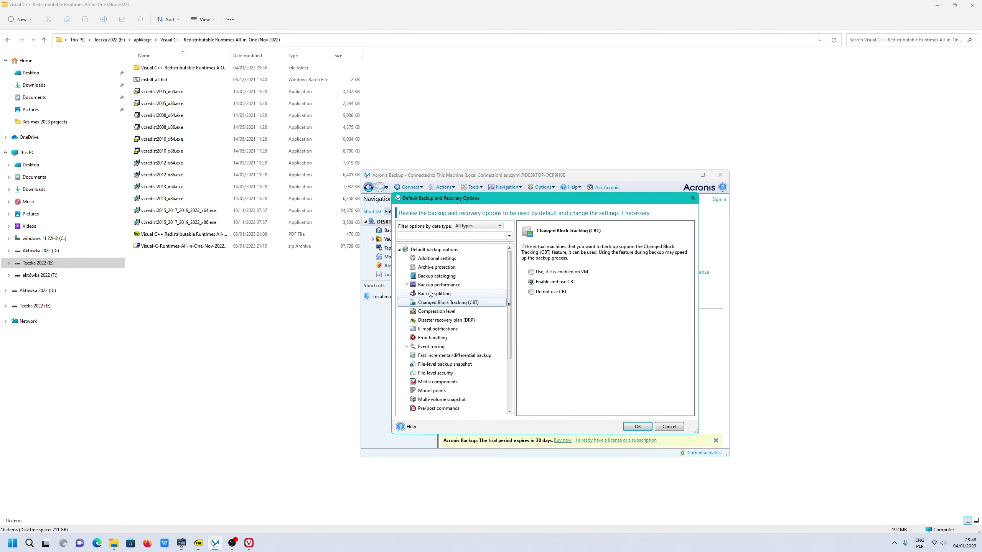
left_click(449, 337)
scroll(510, 313, "down", 3)
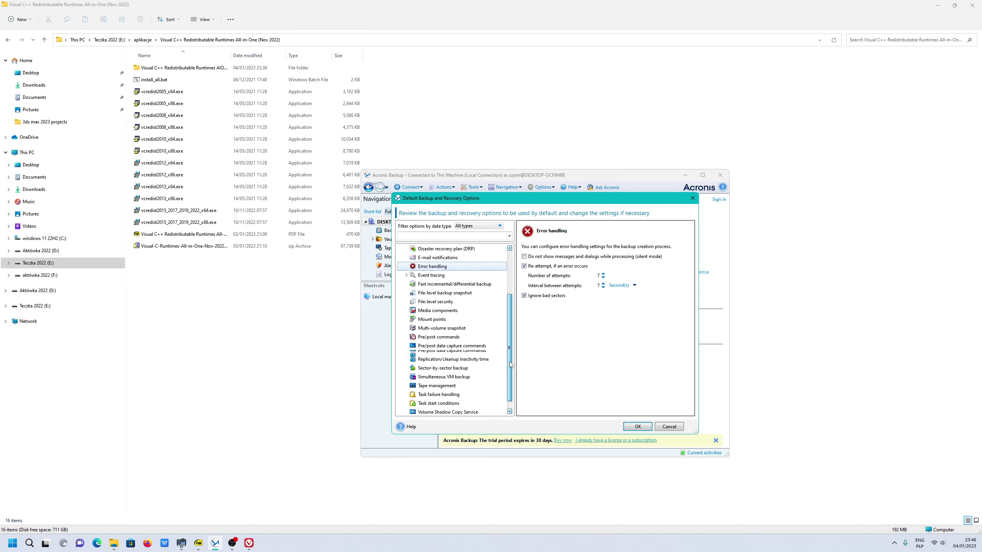
left_click(426, 403)
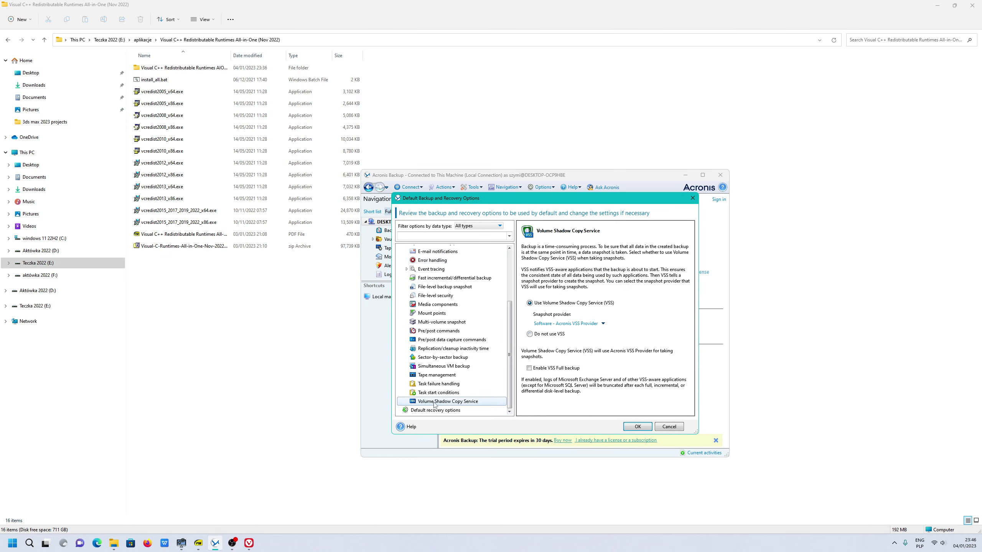
left_click(633, 429)
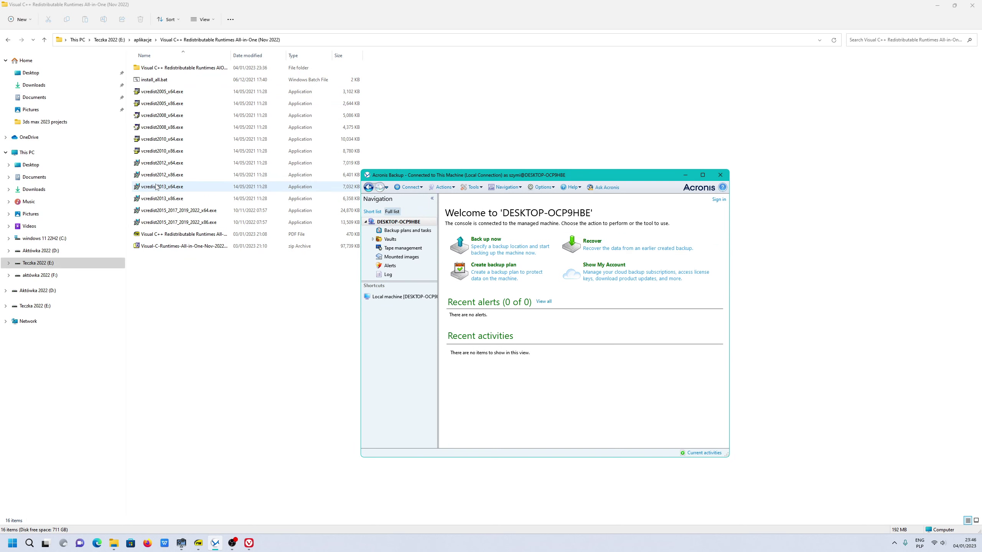
- Start the Visual C++ All-in-One download from the TechPowerUp UK server
left_click(249, 543)
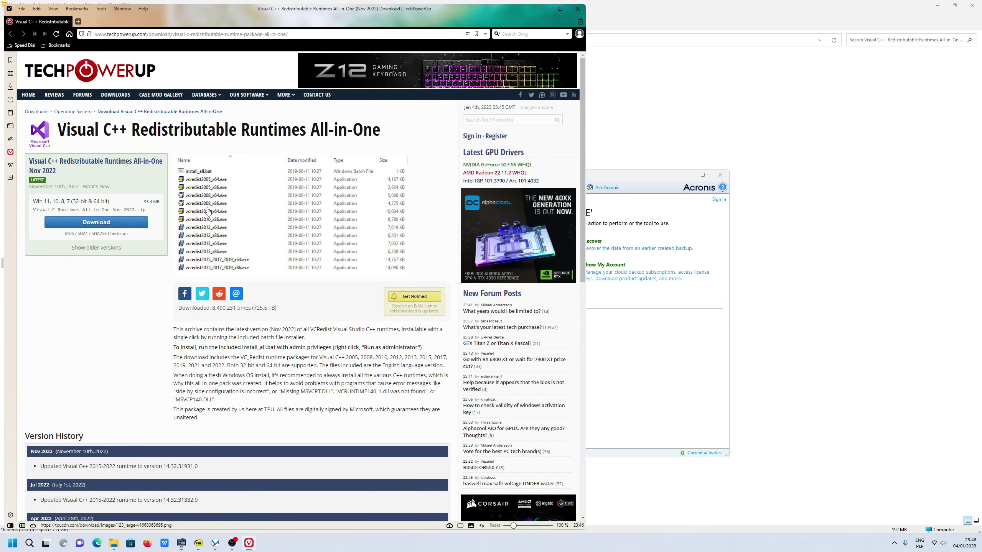
scroll(413, 355, "down", 2)
scroll(243, 223, "up", 2)
left_click(96, 222)
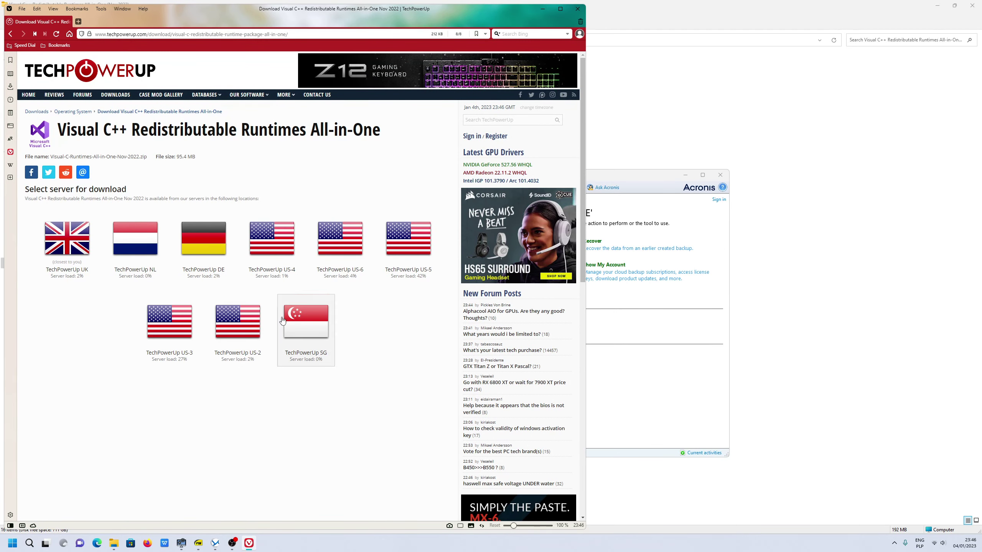
left_click(67, 239)
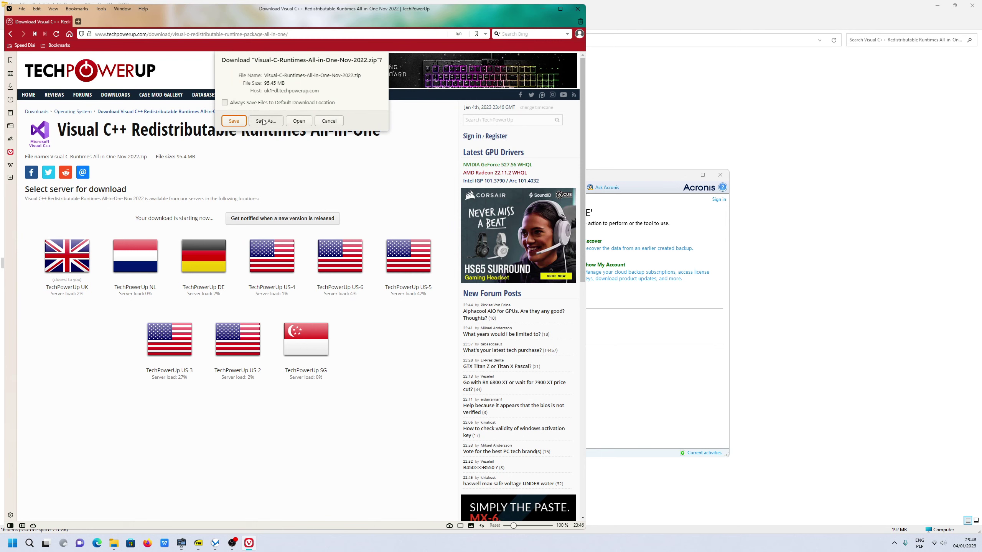
- Cancel saving the runtimes zip in the Save As dialog and close Vivaldi
left_click(264, 121)
left_click(162, 241)
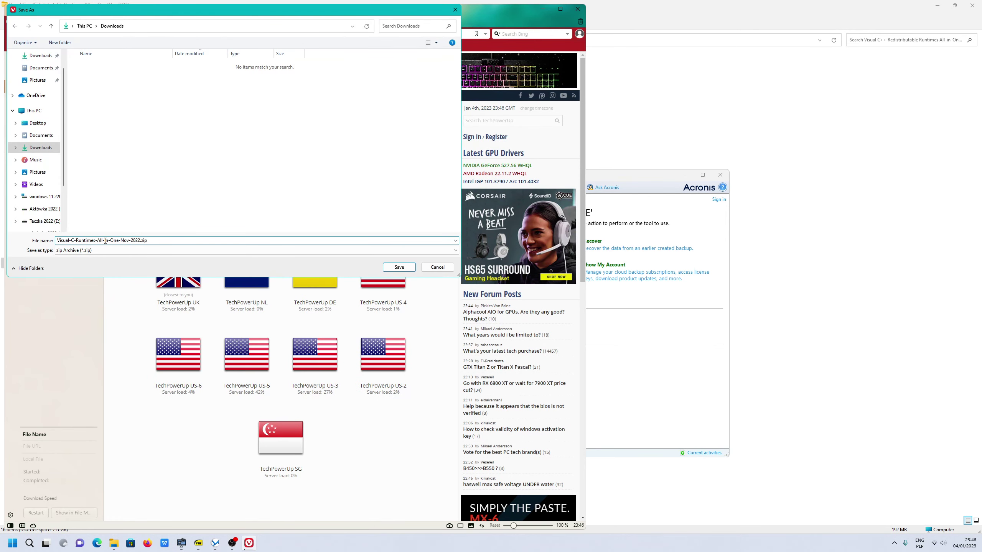
left_click(438, 267)
left_click(573, 13)
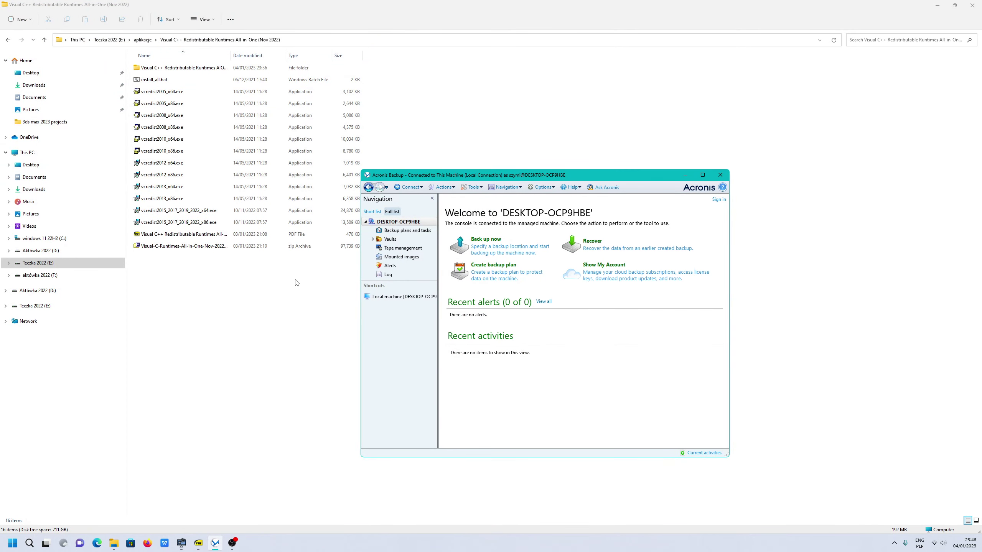
- Go up to aplikacje and open the Visual C++ Redistributable Runtimes AIO Repack - MajorGeeks folder
left_click(285, 285)
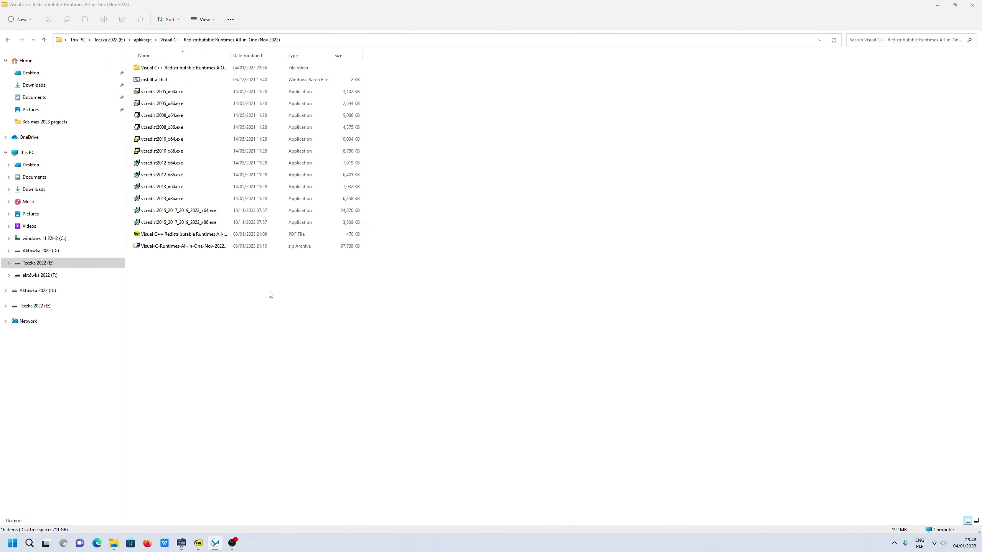
left_click(143, 40)
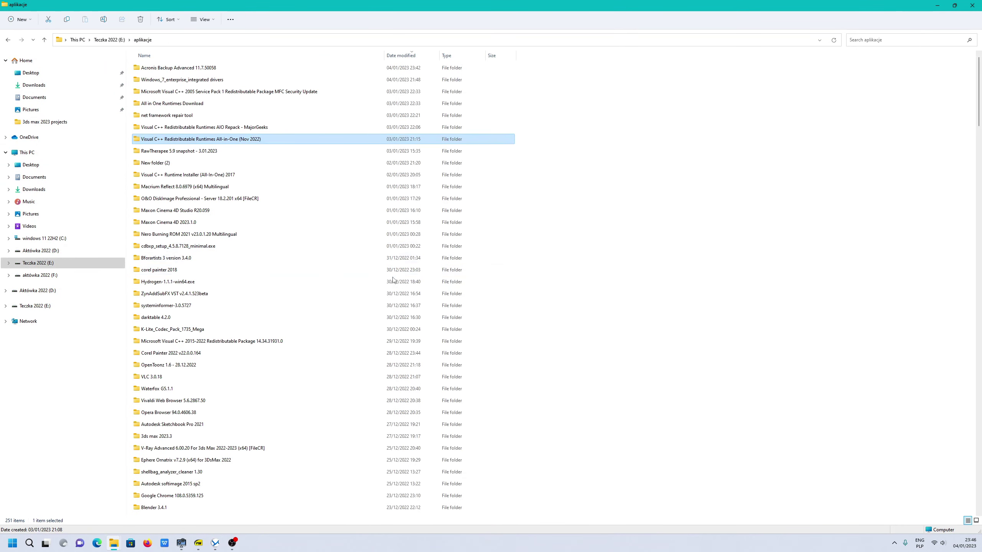
double_click(224, 128)
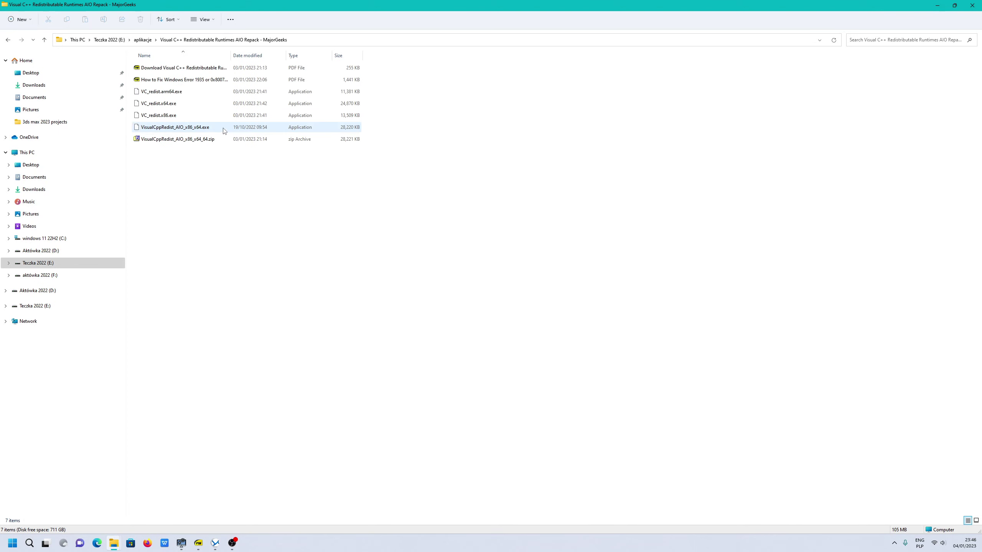
left_click(11, 41)
double_click(254, 127)
mouse_move(175, 129)
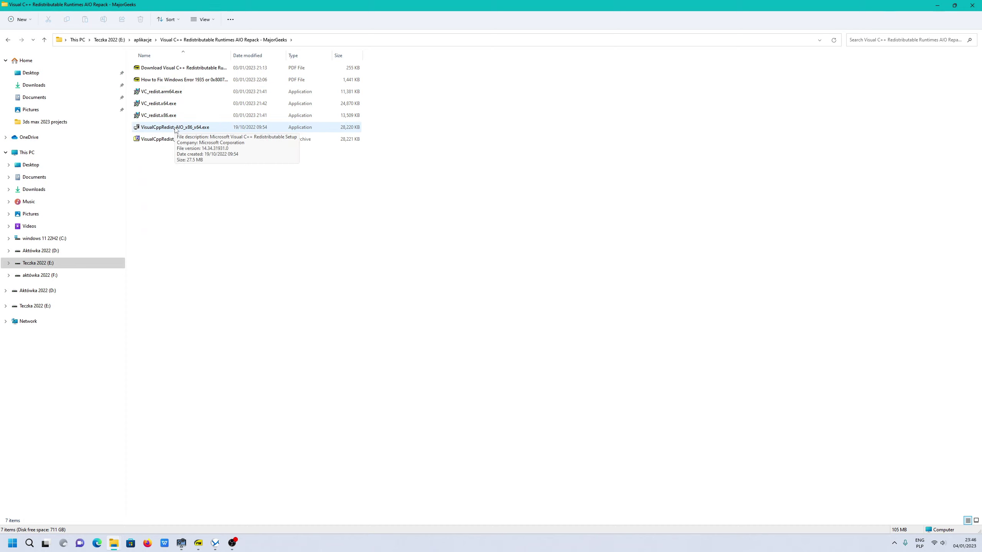
- Open VisualCppRedist_AIO_x86_x64.exe as a 7-Zip archive, select Uninstaller.cmd, then close 7-Zip
right_click(171, 128)
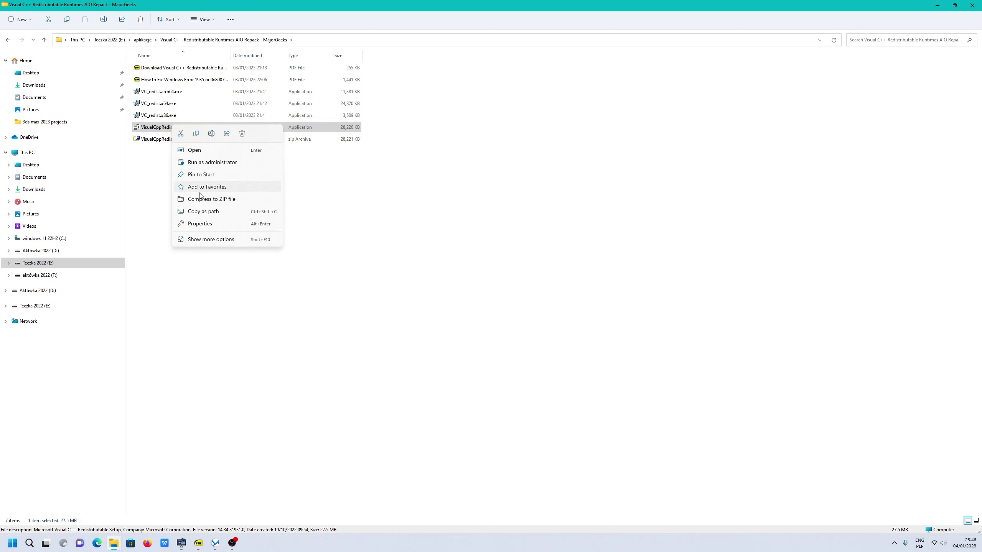
left_click(200, 241)
mouse_move(201, 220)
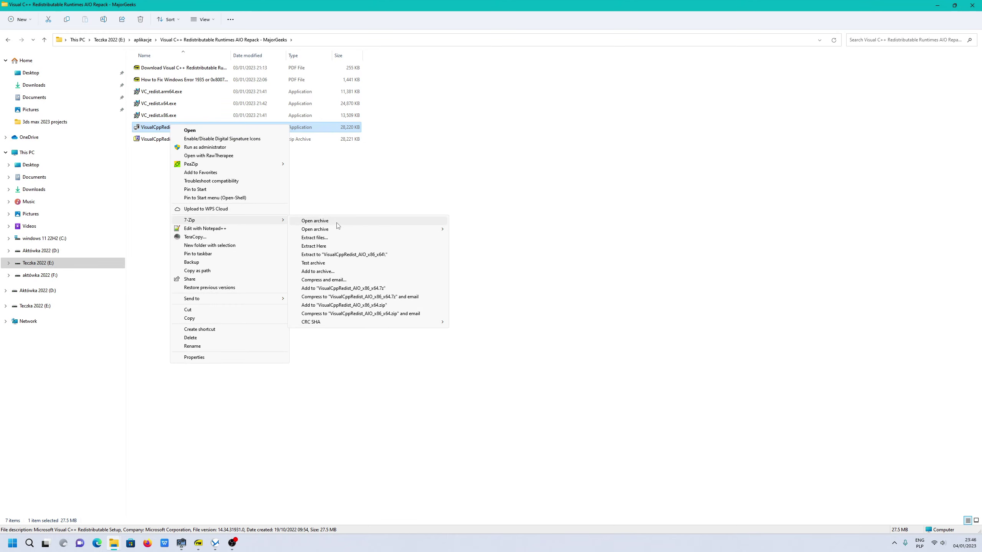
left_click(336, 224)
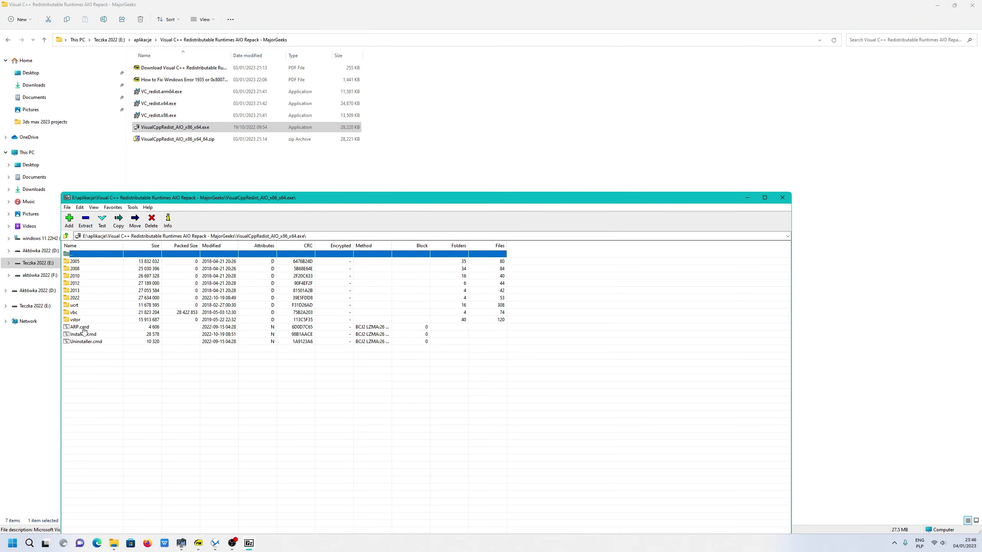
left_click(84, 342)
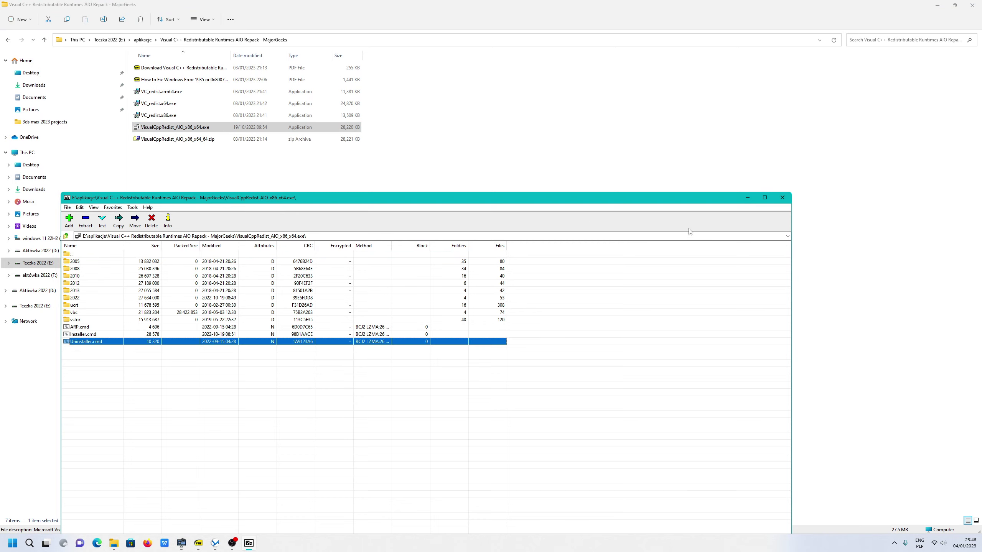
left_click(782, 198)
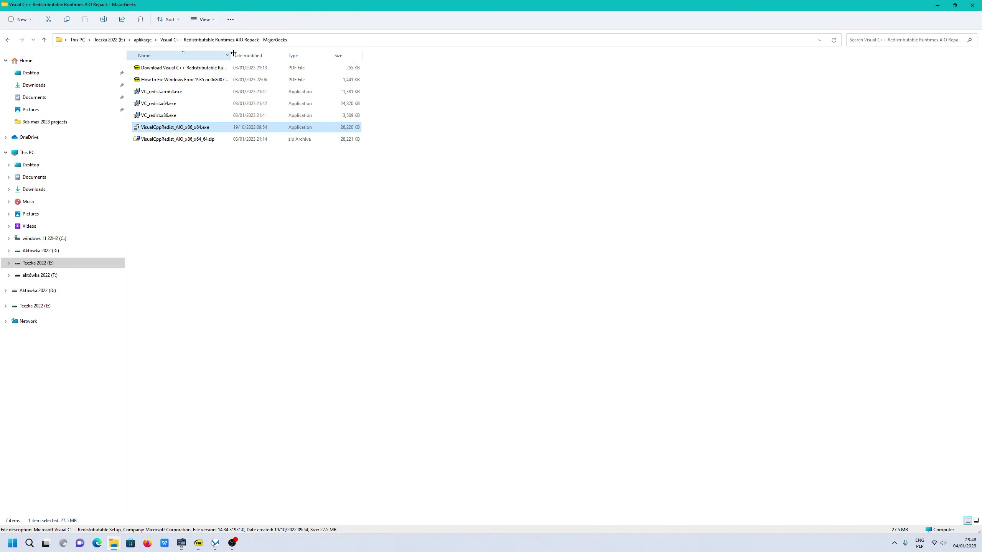
- Widen the Name column, open the MajorGeeks download-page PDF, and follow its DOWNLOAD NOW link
left_click_drag(231, 54, 356, 54)
double_click(281, 71)
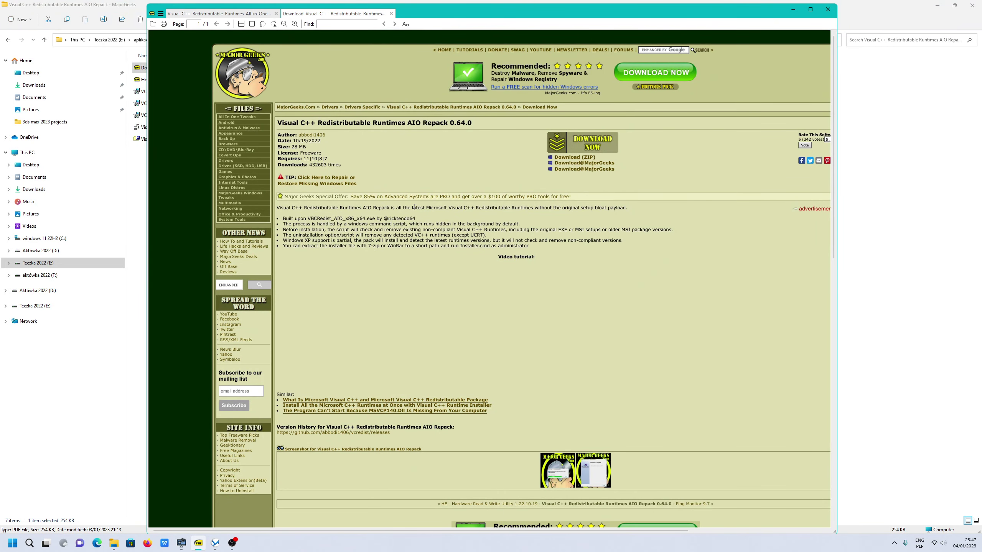
left_click(589, 136)
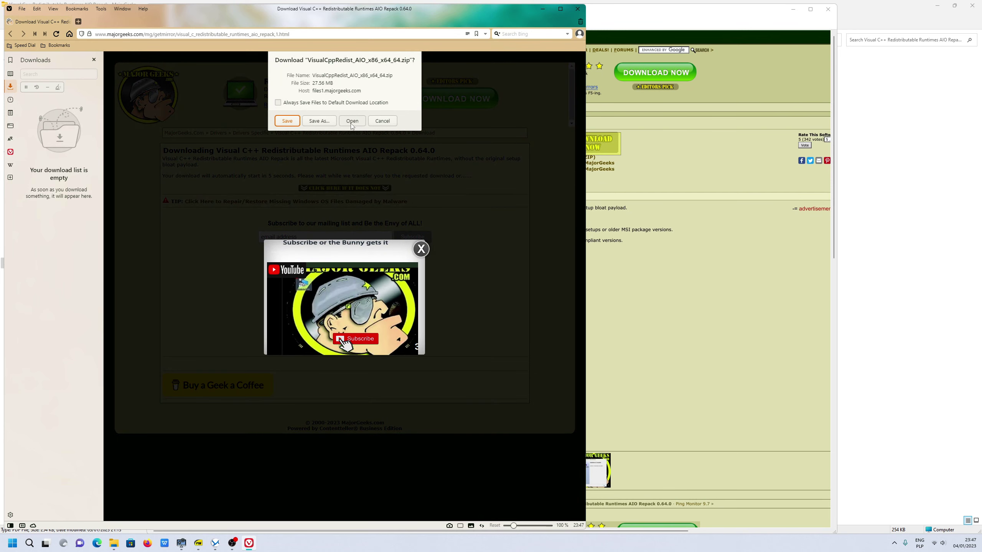
- Save VisualCppRedist_AIO_x86_x64.zip to Downloads and dismiss the subscribe popup
left_click(328, 122)
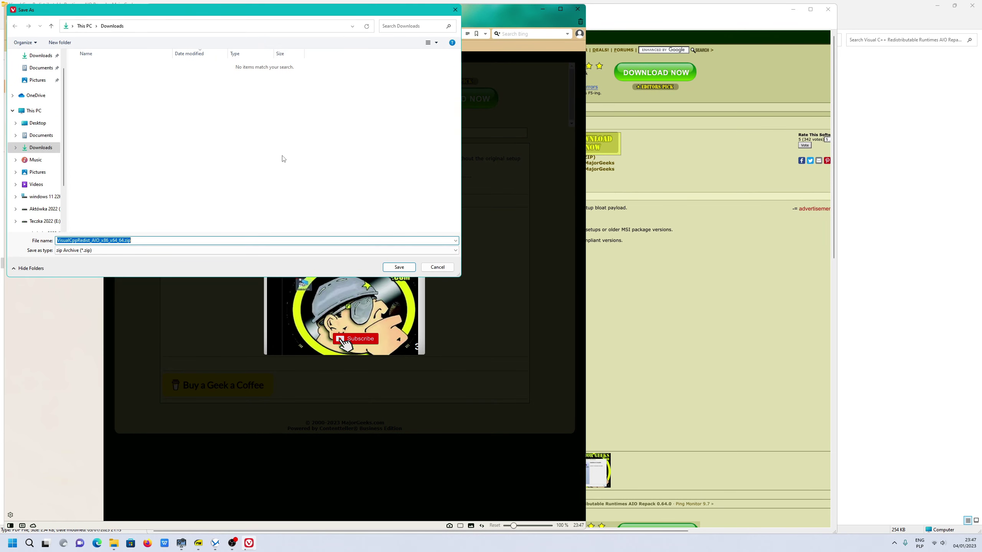
left_click(399, 267)
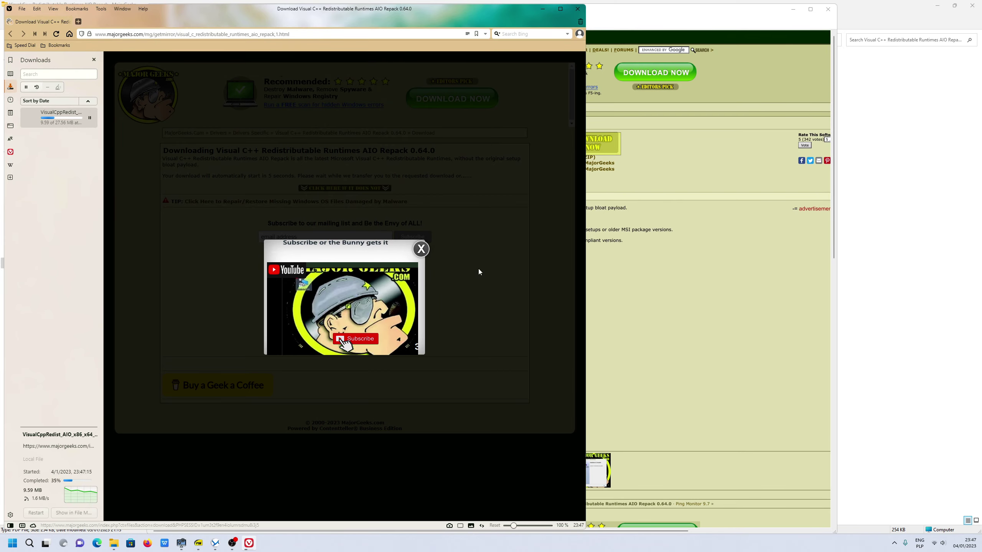
left_click(421, 249)
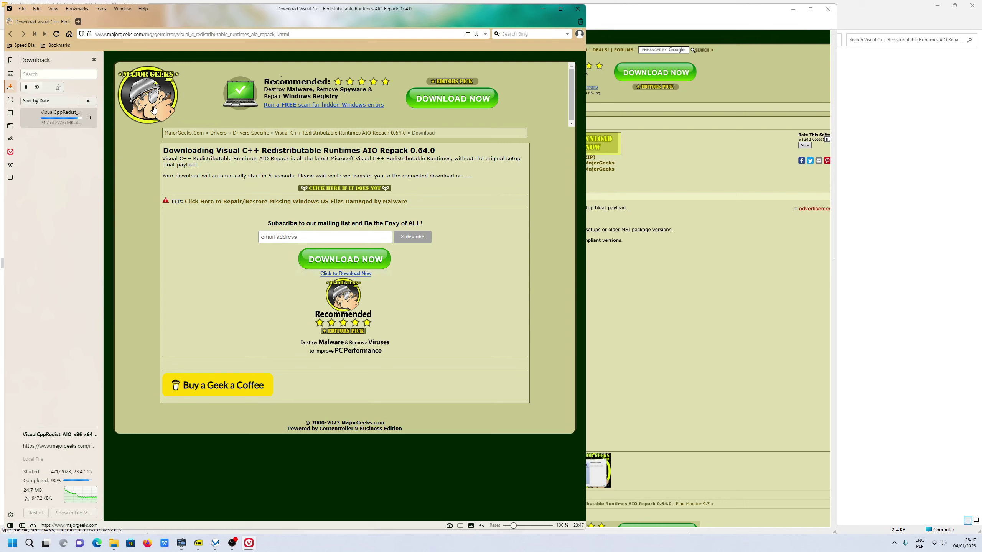
- Extract the downloaded AIO zip into Downloads with 7-Zip's Extract Here
left_click(90, 117)
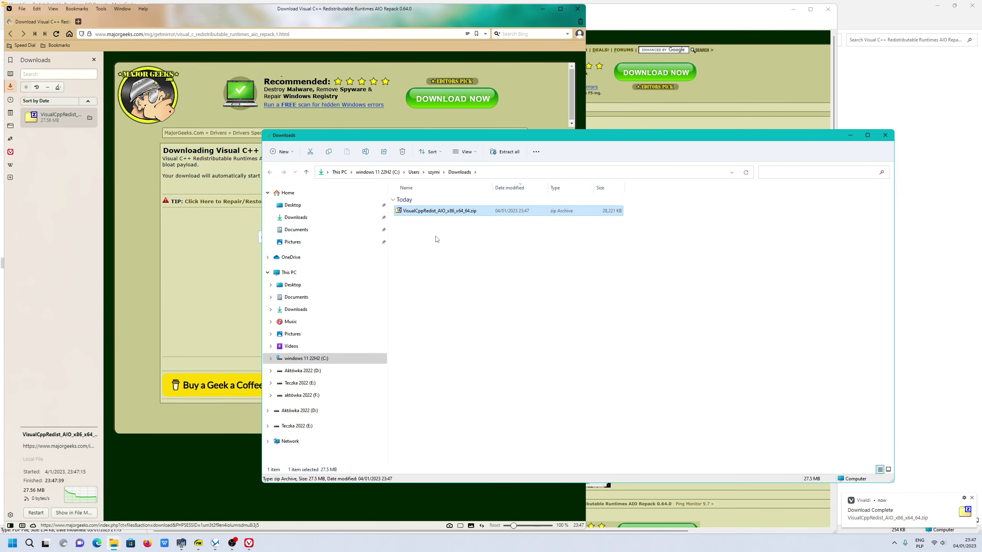
right_click(433, 214)
left_click(465, 340)
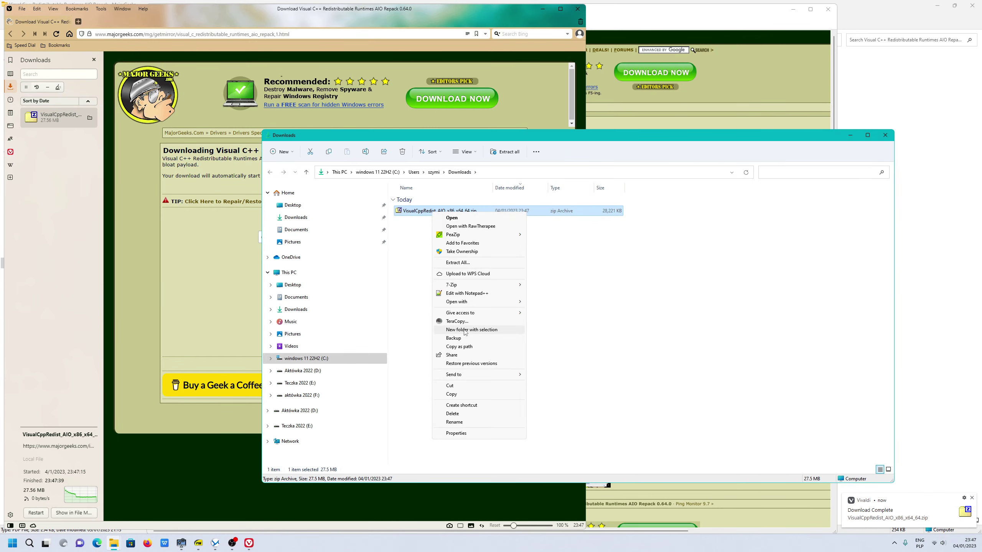
mouse_move(471, 288)
left_click(567, 311)
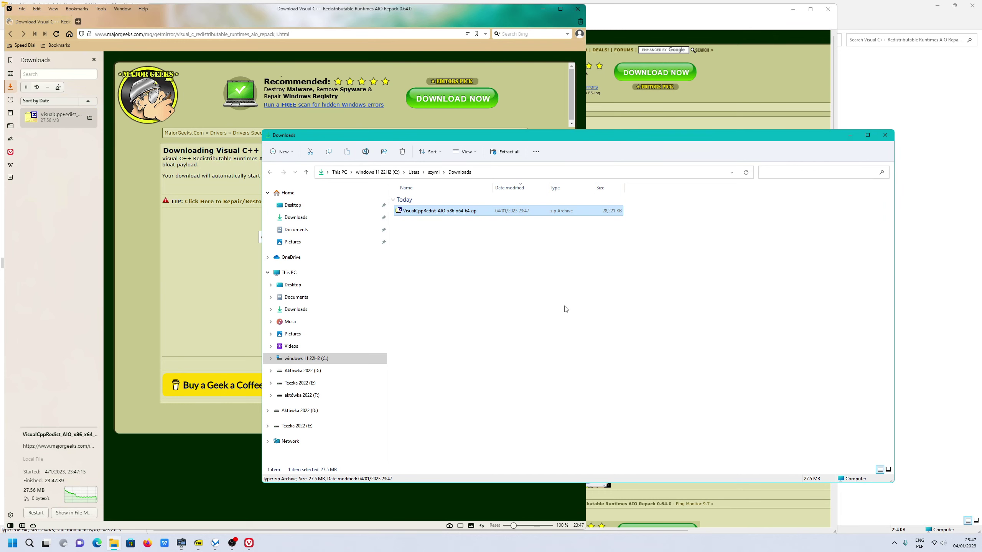
- Unpack VisualCppRedist_AIO_x86_x64.exe with 7-Zip into its own VisualCppRedist_AIO_x86_x64 folder
left_click(443, 234)
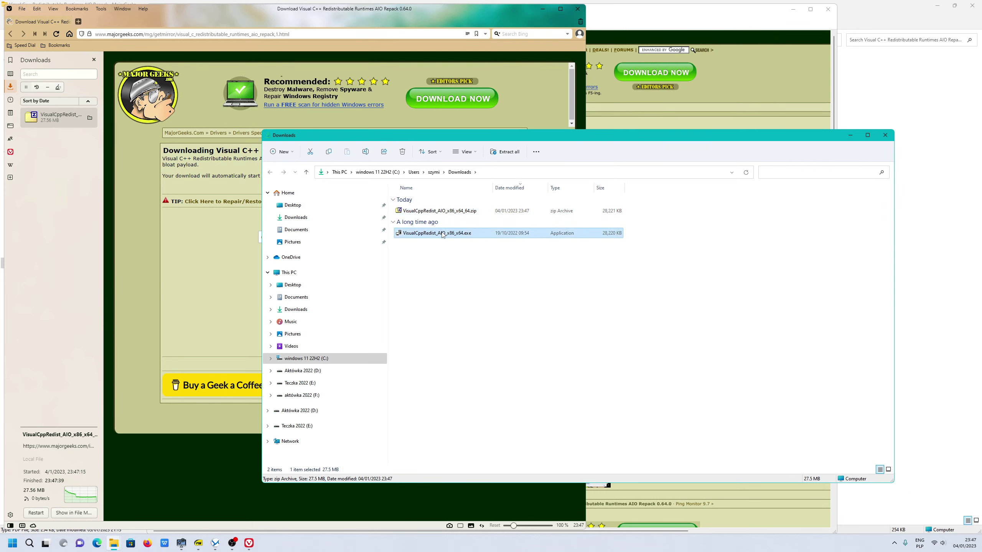
right_click(443, 234)
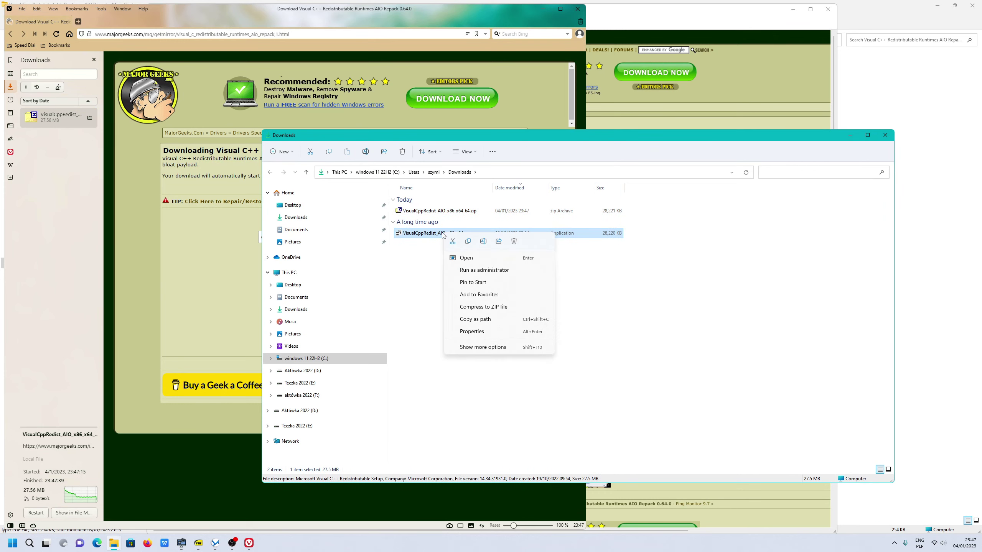
left_click(470, 347)
mouse_move(484, 328)
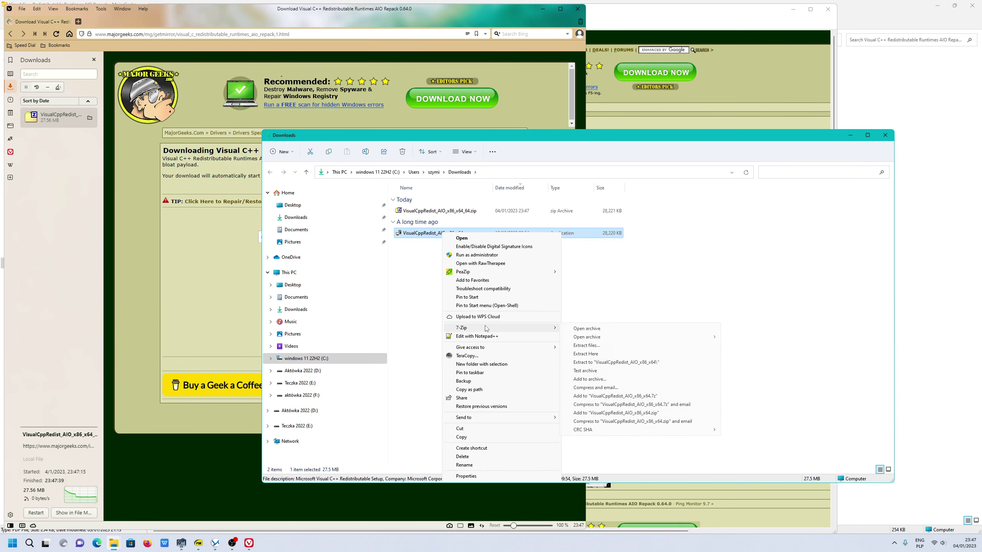
left_click(603, 363)
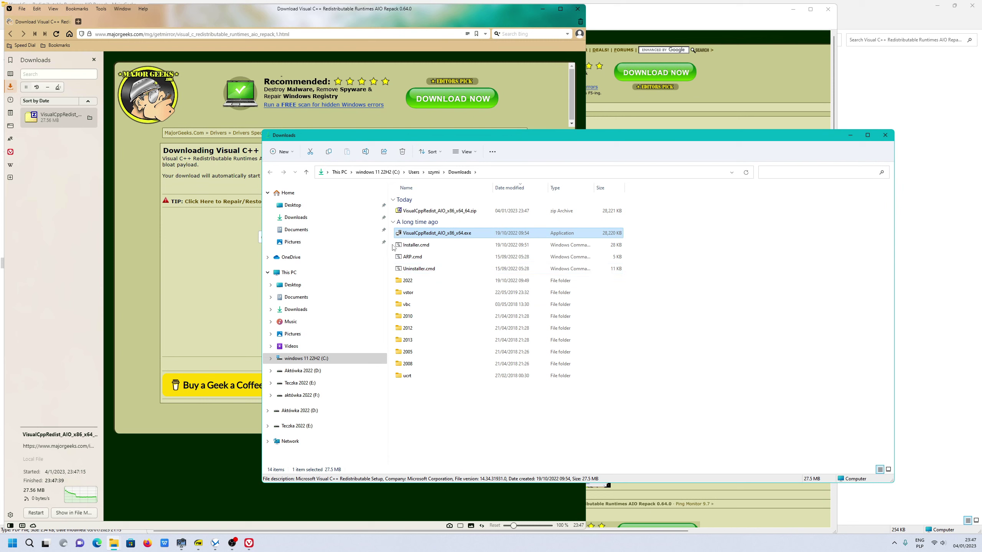
left_click_drag(393, 246, 450, 382)
right_click(405, 378)
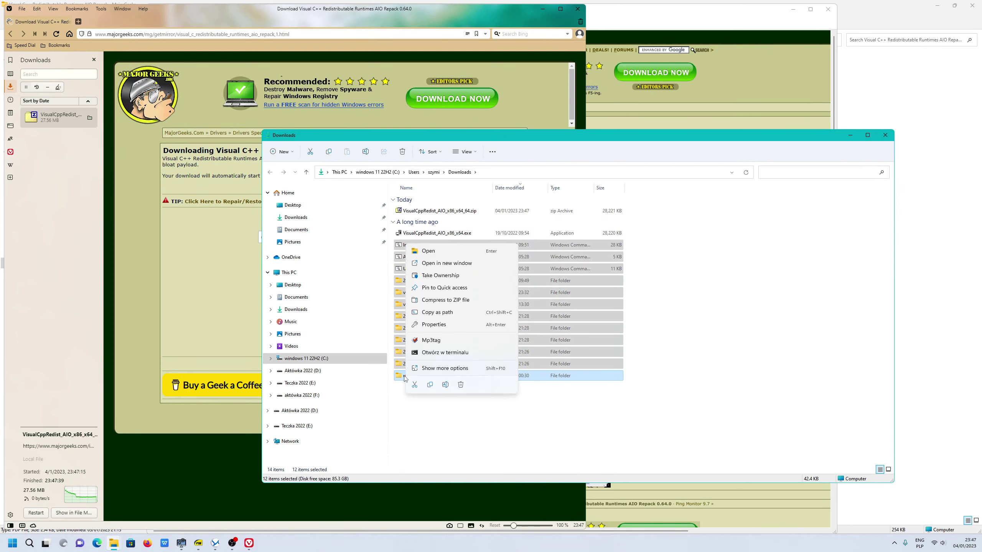
left_click(436, 325)
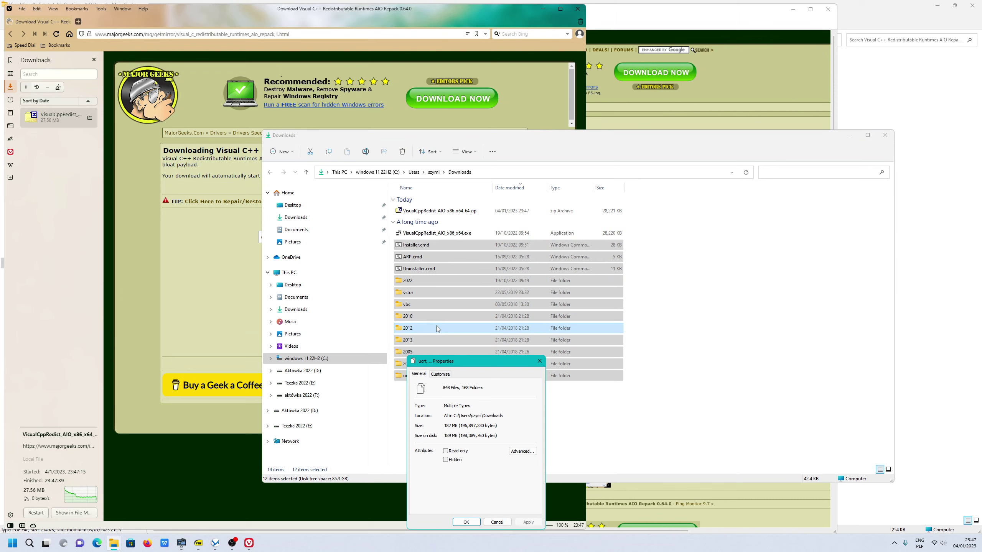
left_click(540, 362)
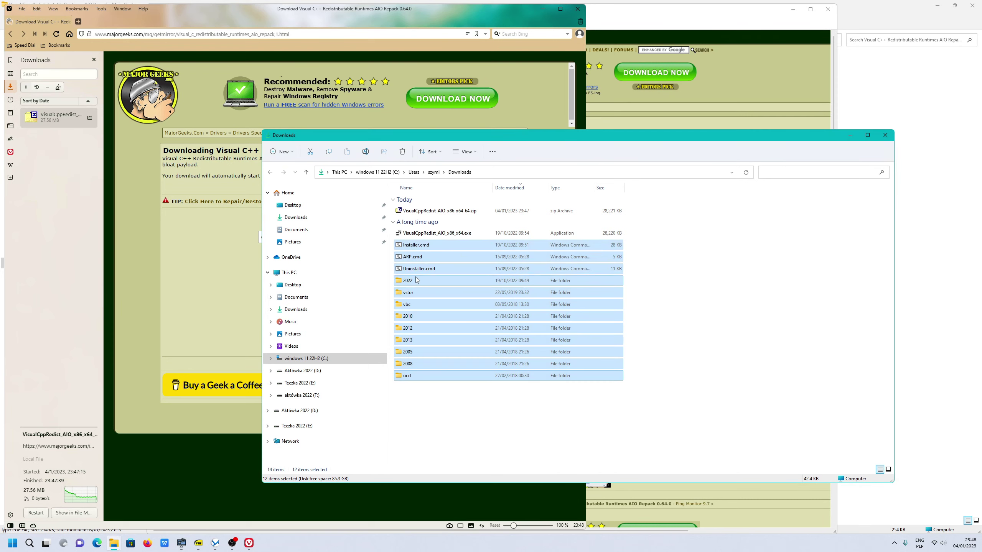
key("Escape")
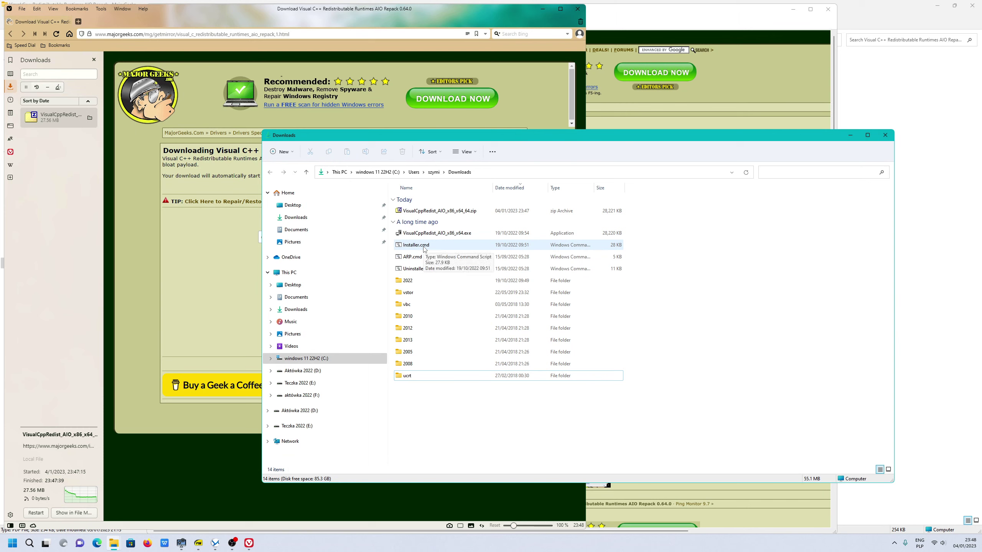
right_click(425, 248)
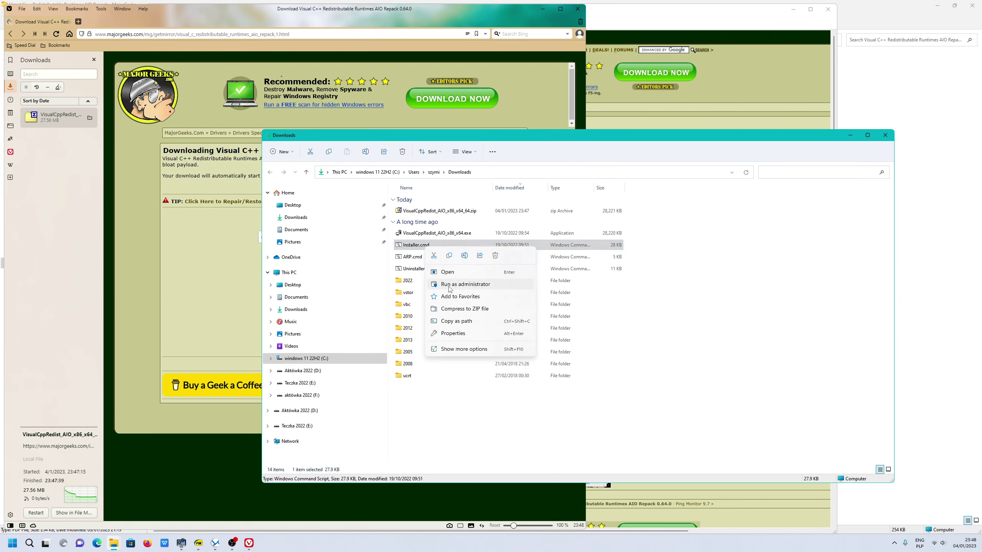
left_click(445, 281)
left_click(444, 281)
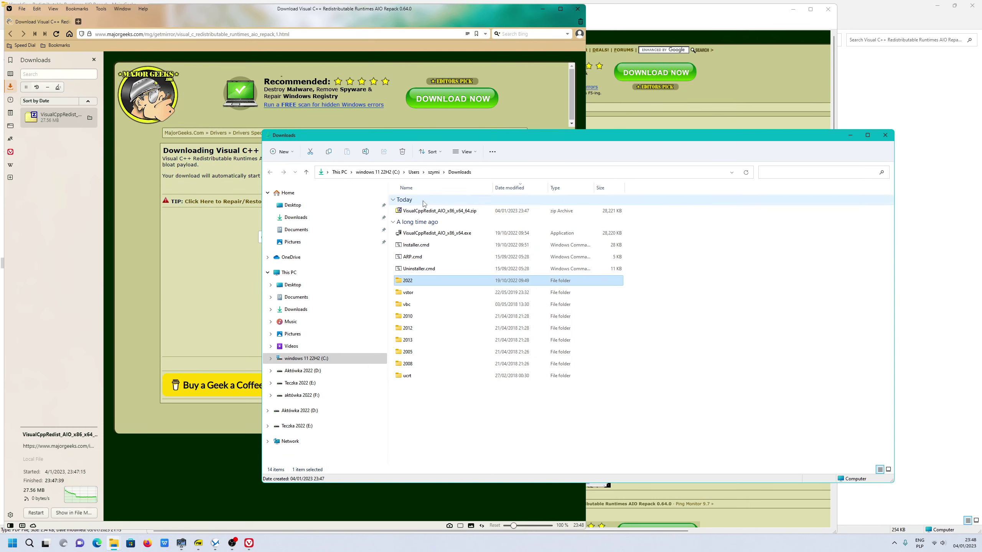
- Sort the extracted files by name and inspect the 2005\x86 folder
left_click(421, 187)
left_click(405, 234)
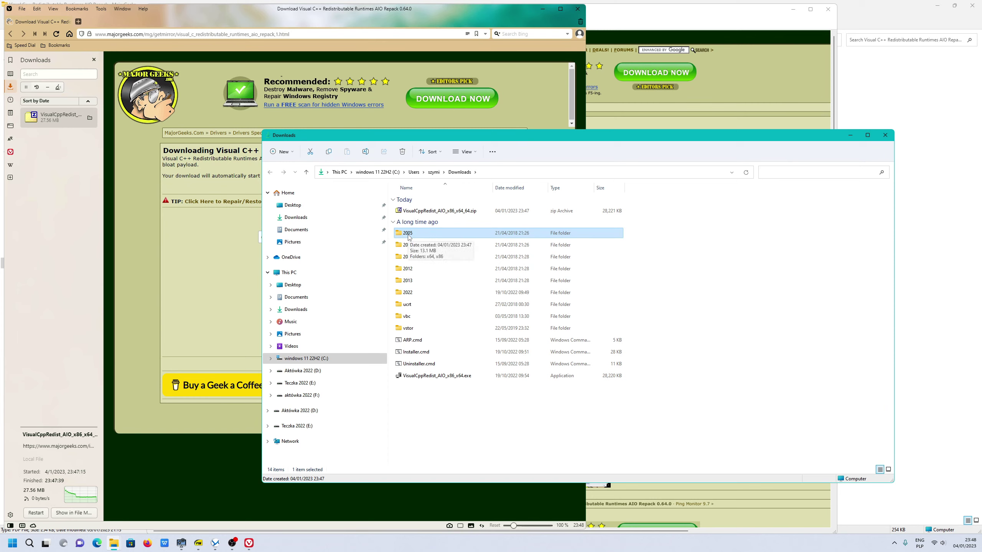
double_click(412, 234)
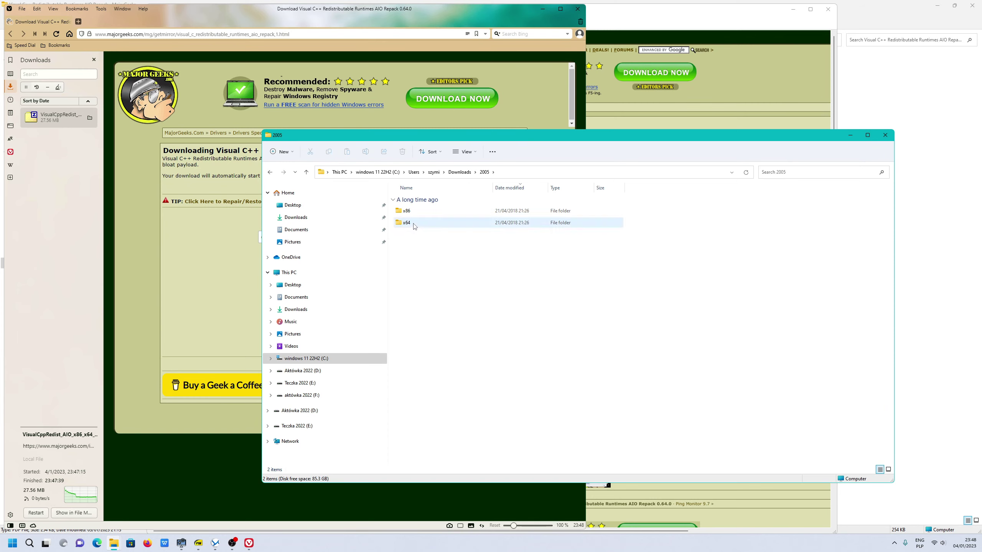
double_click(412, 223)
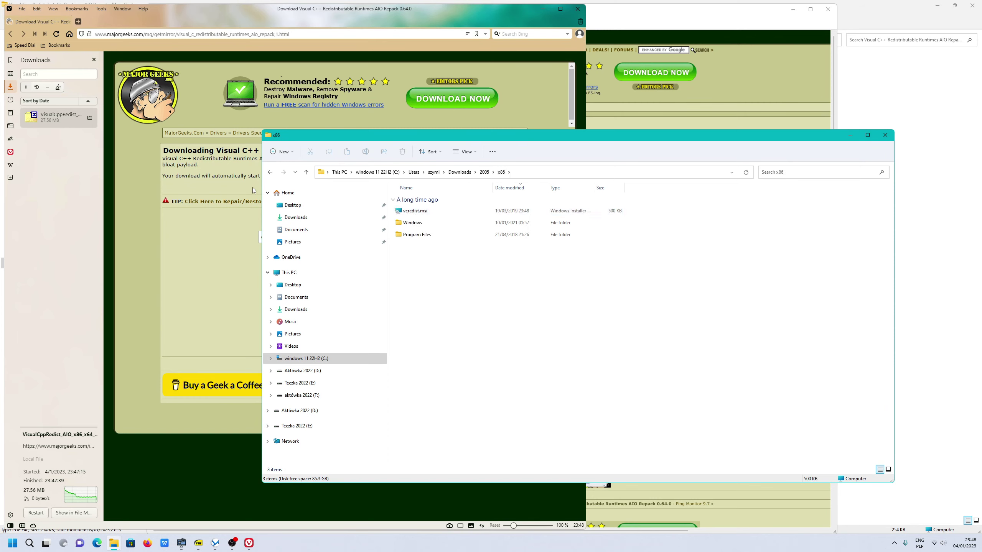
key("alt+Left")
key("alt+Left")
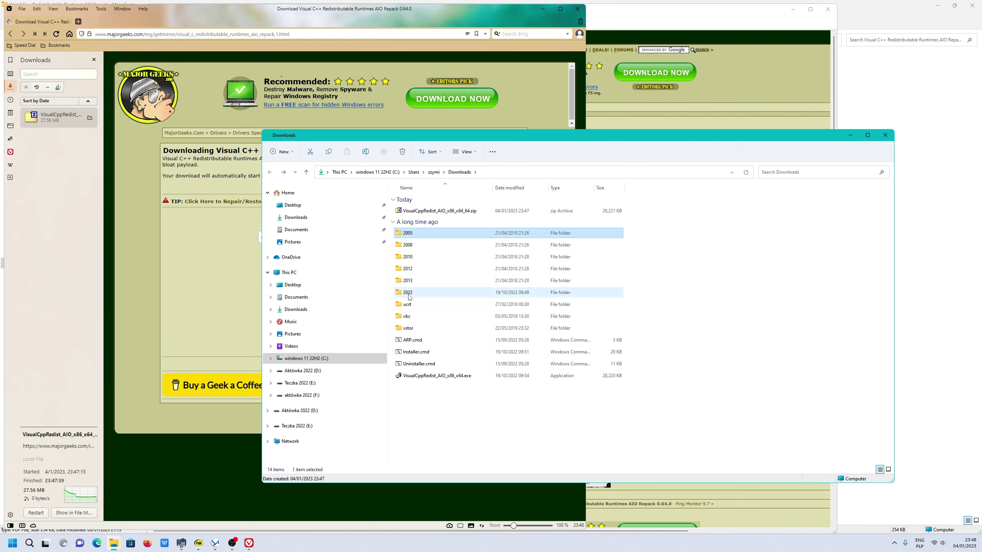
- Inspect the 2008\x64 folder, return to Downloads, and close the Explorer window
double_click(411, 247)
double_click(406, 211)
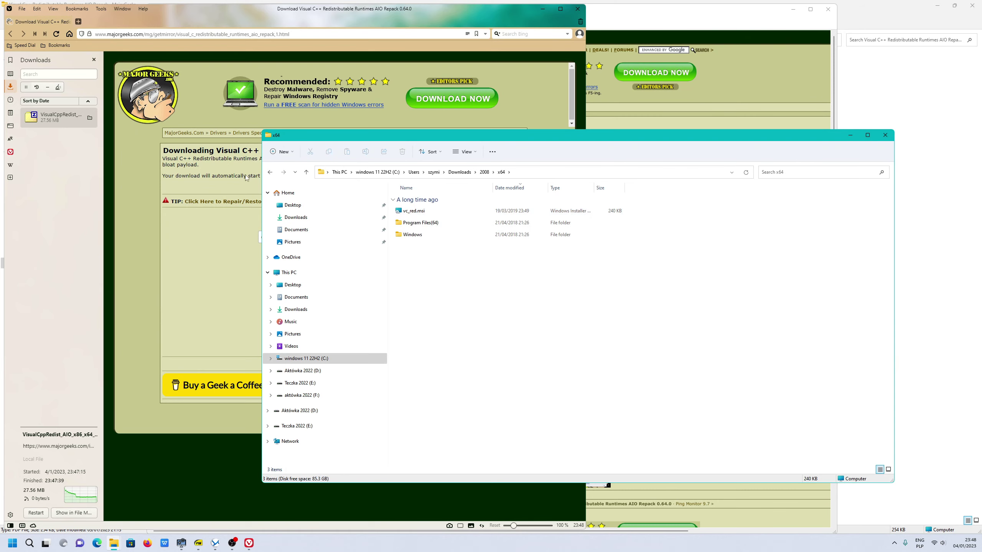
left_click(270, 171)
left_click(270, 172)
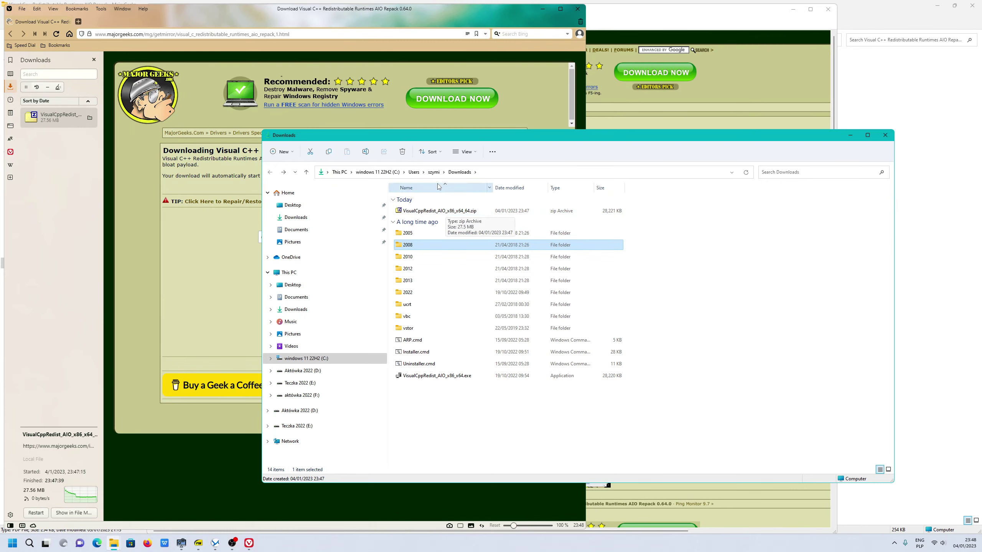
key("alt+F4")
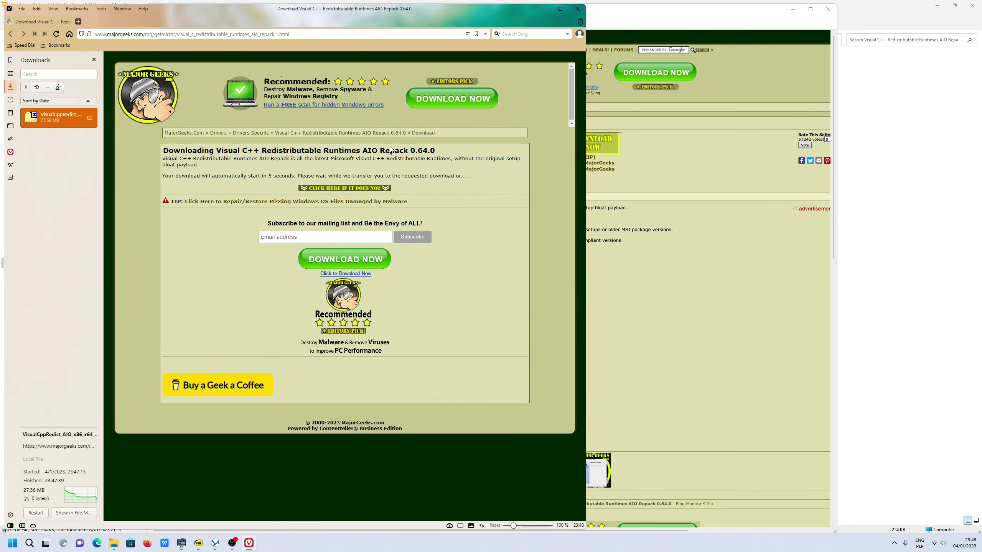
- Close Vivaldi and bring up the TechPowerUp Visual C++ Redistributable Runtimes All-in-One PDF
left_click(578, 8)
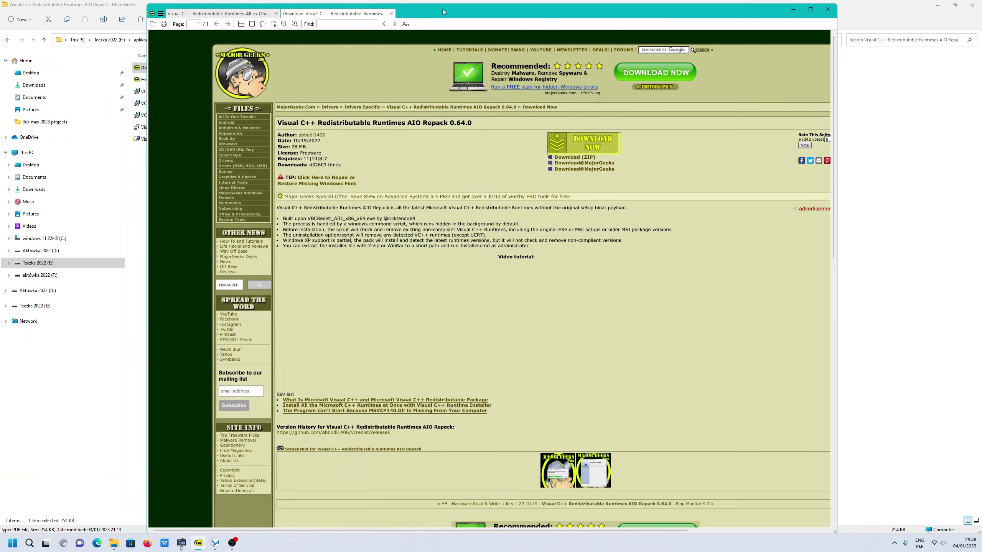
left_click(237, 15)
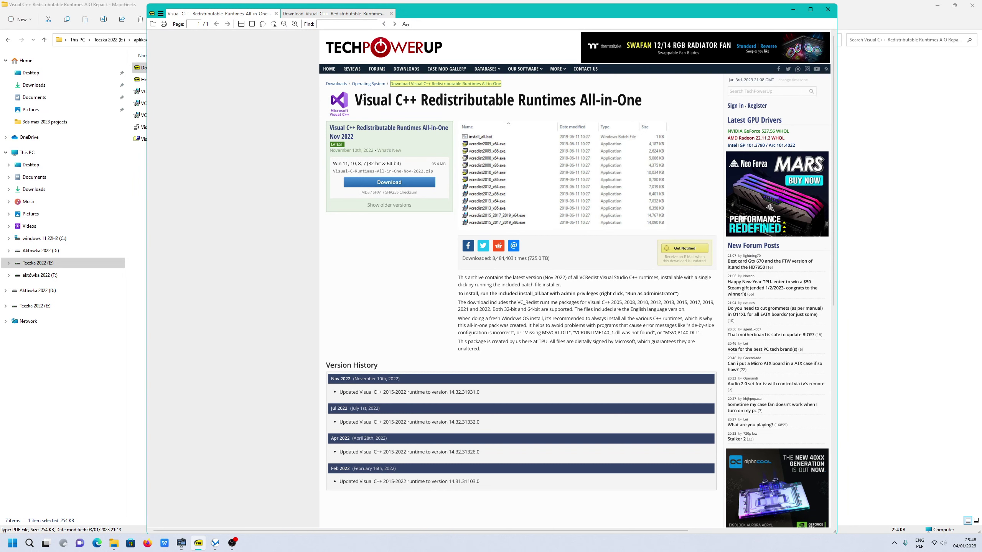
- Close the PDF viewer and restore the Acronis Backup console from the taskbar
left_click(789, 9)
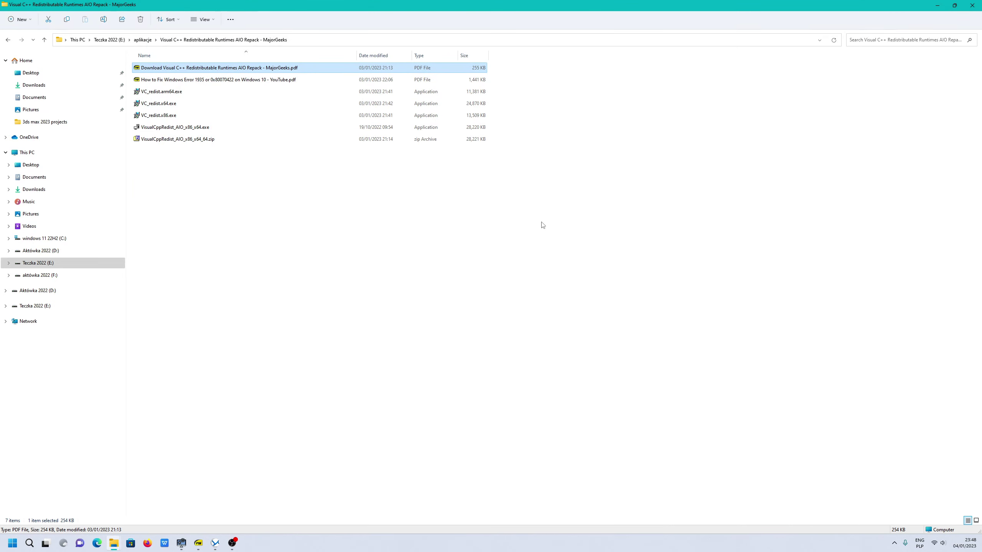
left_click(215, 543)
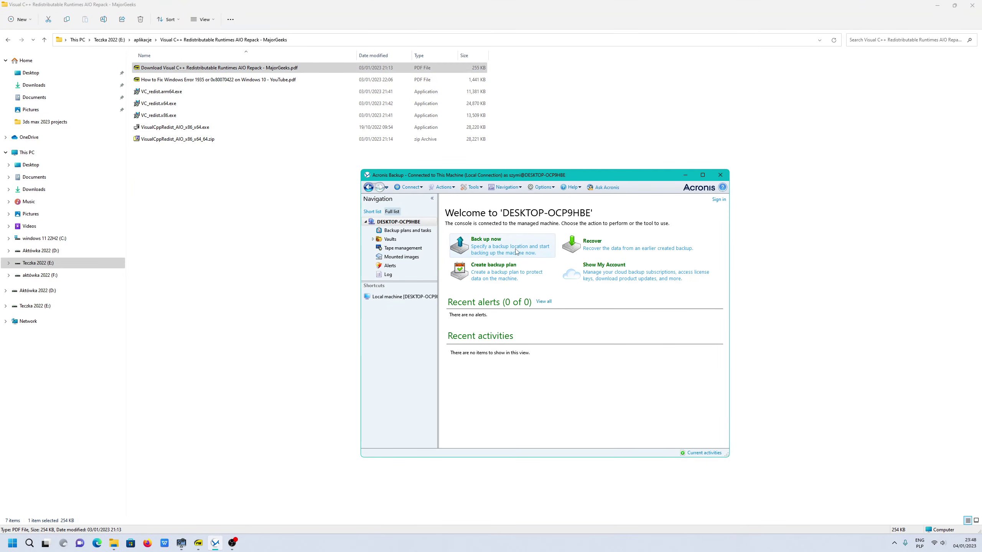